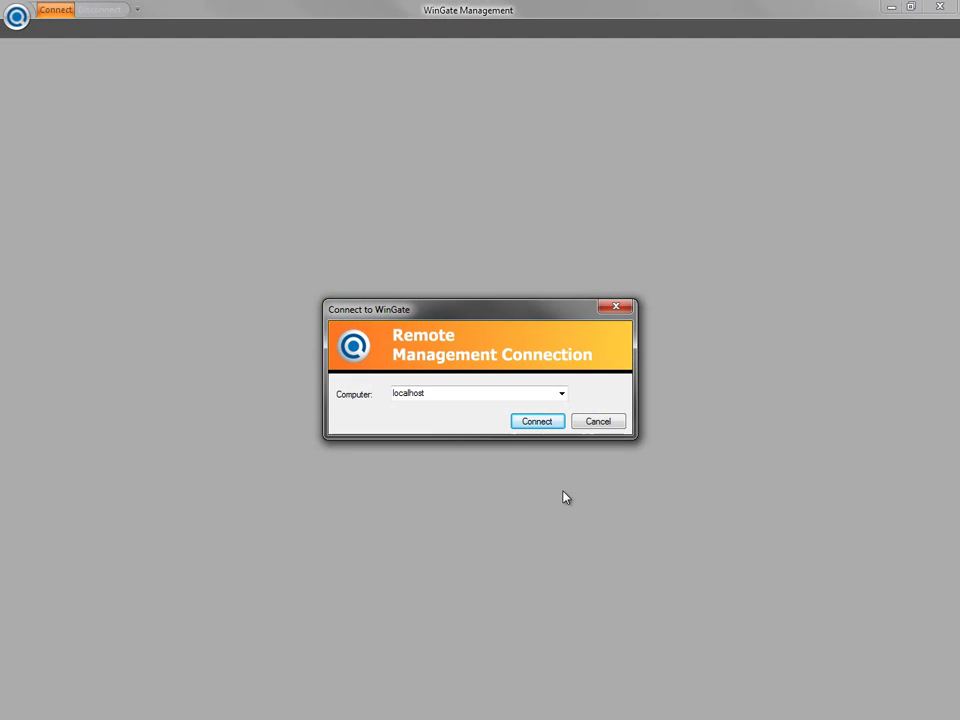
- Connect to the localhost WinGate server and log in with the saved administrator credentials
click(553, 424)
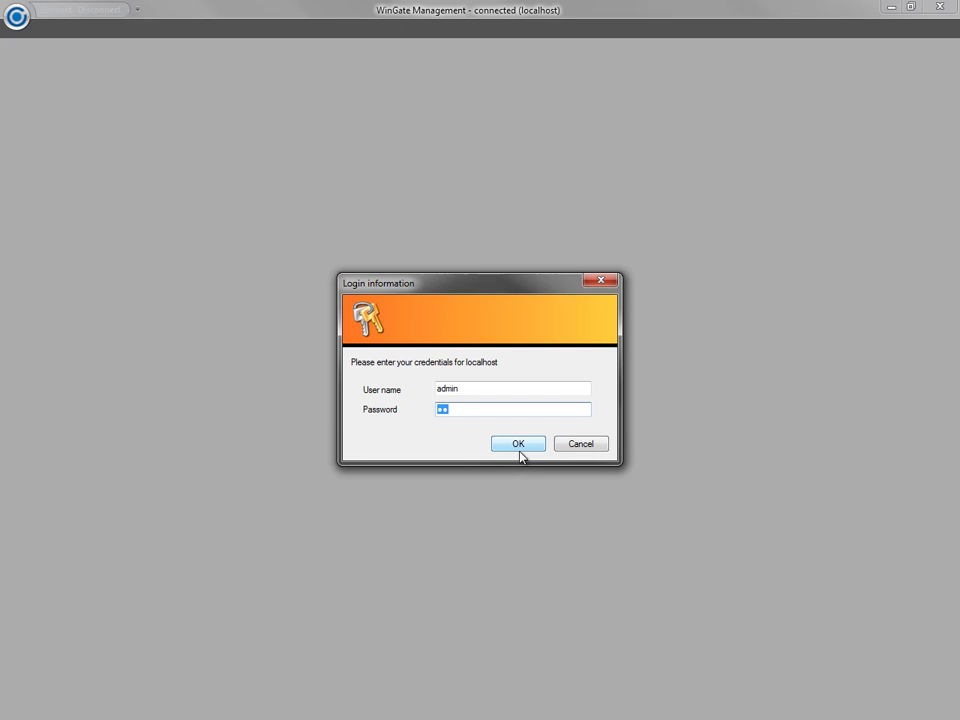
click(516, 445)
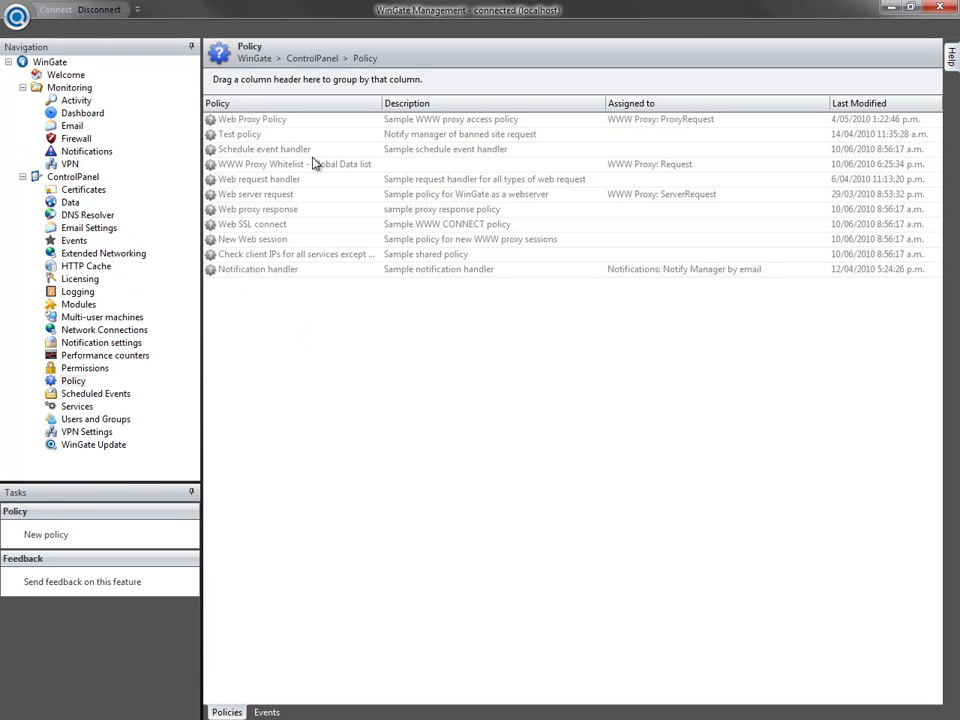
- Inspect the WWW Proxy Whitelist policy's Global Data lookup step and HTTP Whitelist values, leaving them unchanged
double_click(314, 164)
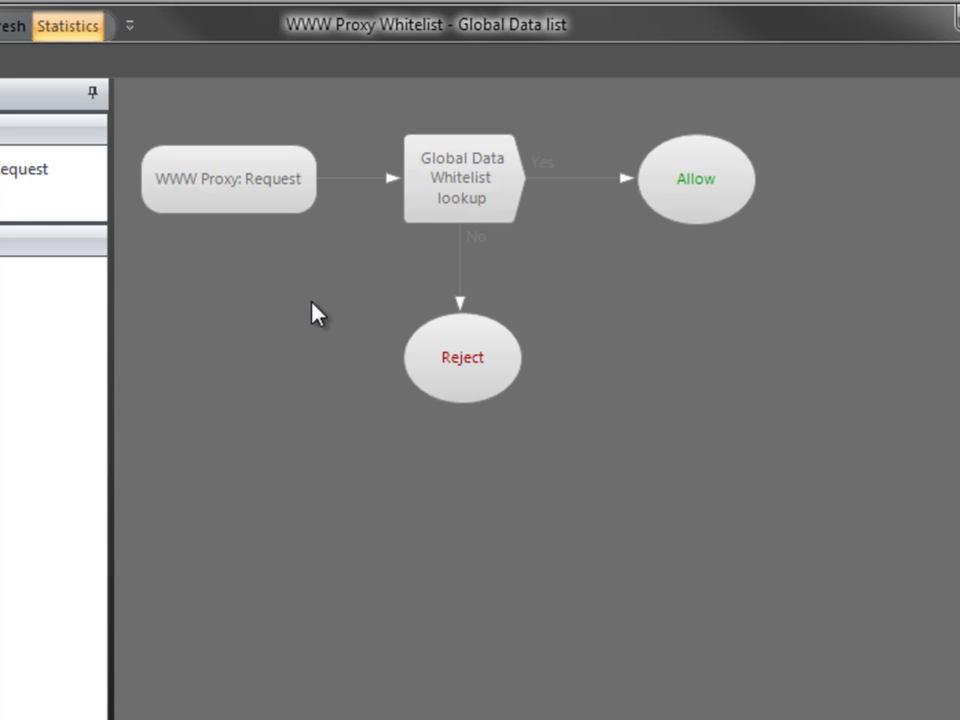
double_click(413, 213)
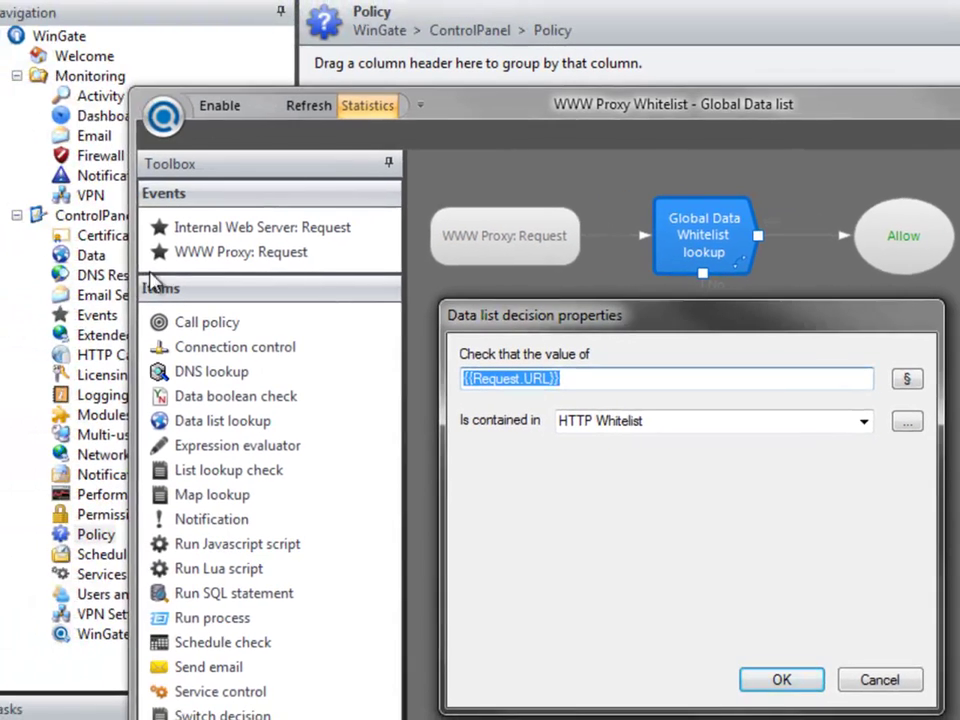
click(92, 257)
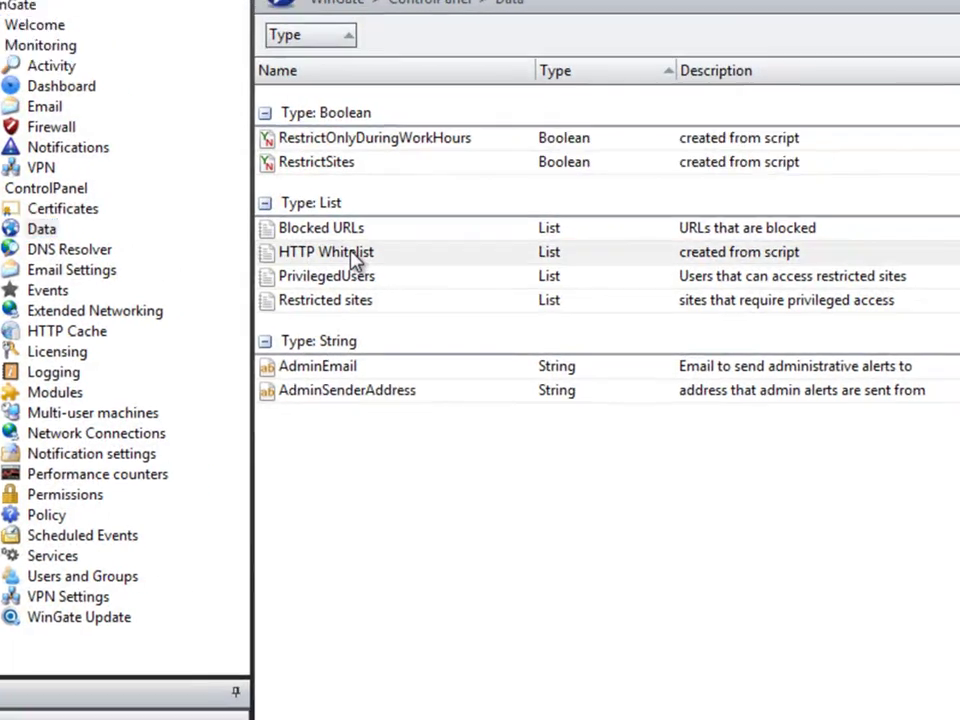
double_click(398, 280)
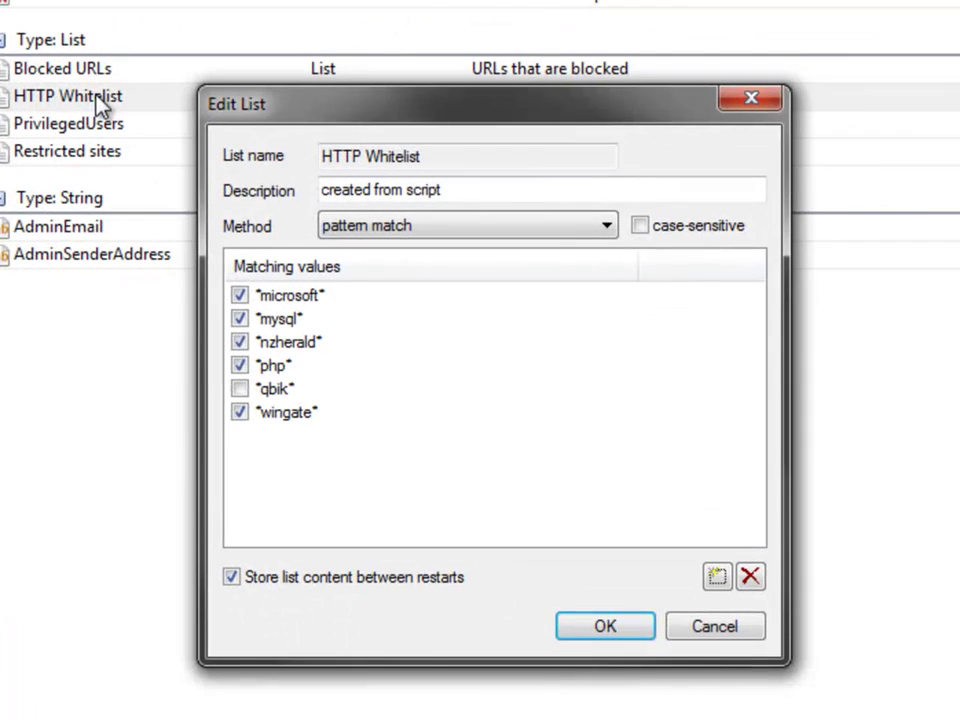
key(Return)
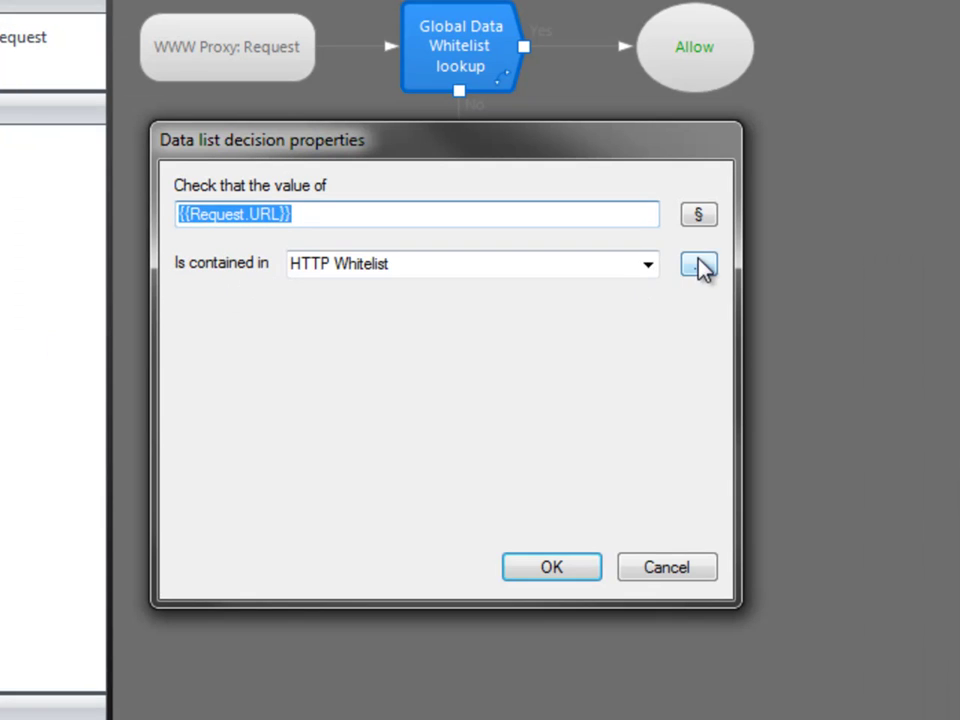
click(700, 265)
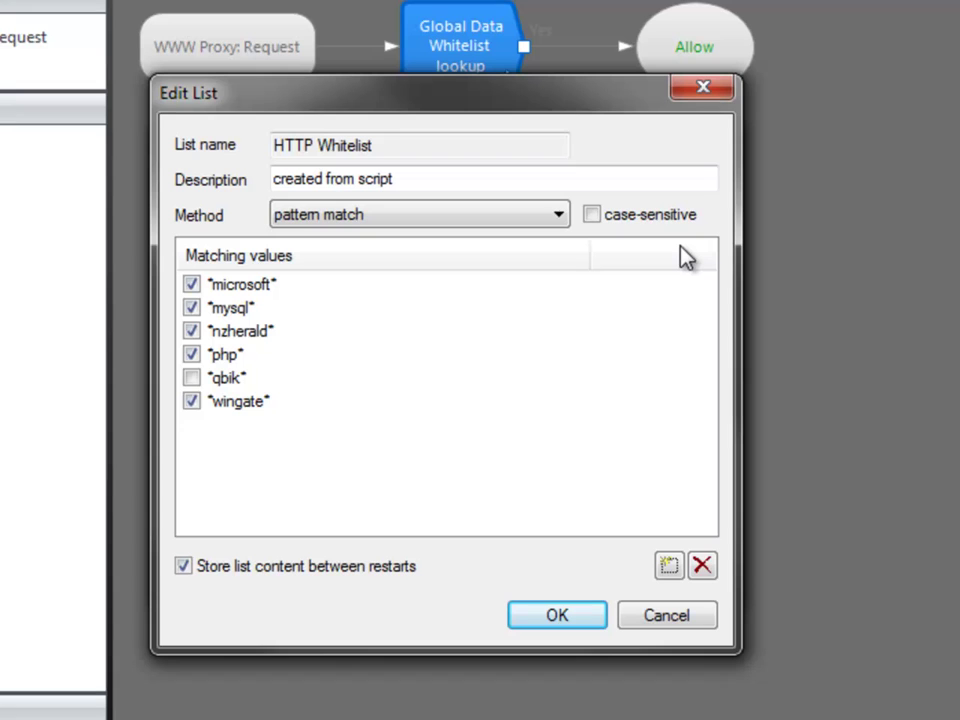
click(699, 620)
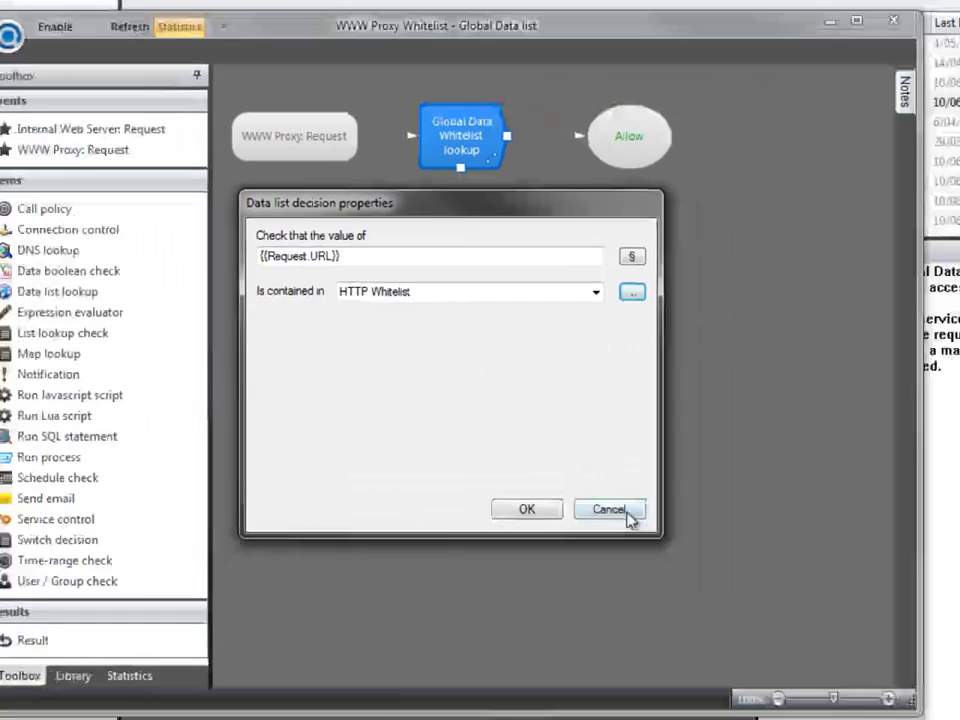
click(666, 566)
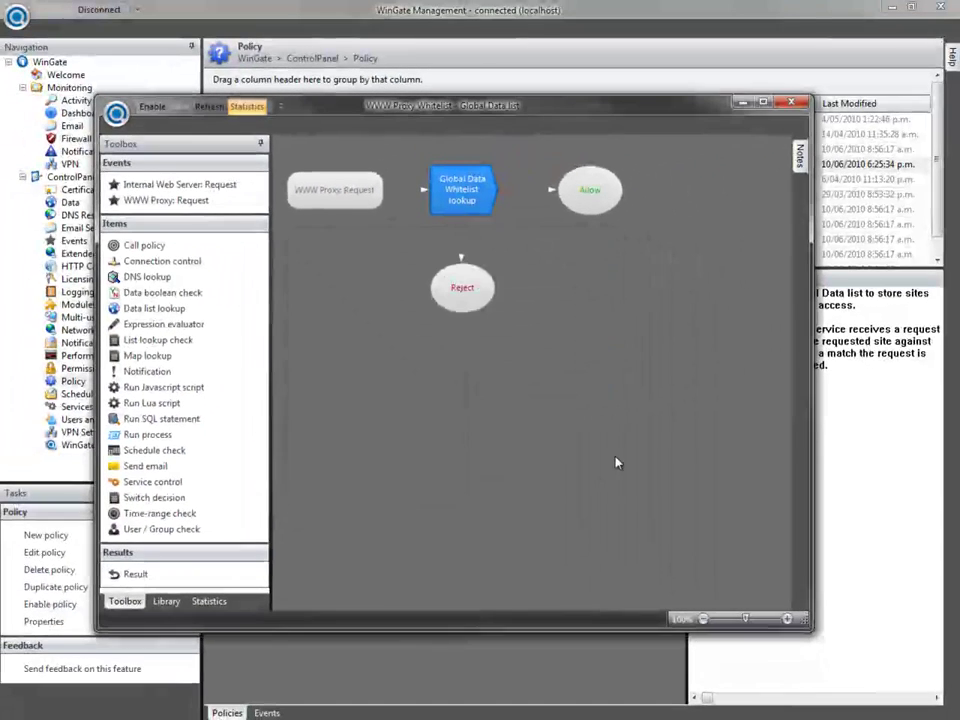
- Close the WWW Proxy Whitelist policy editor
click(793, 101)
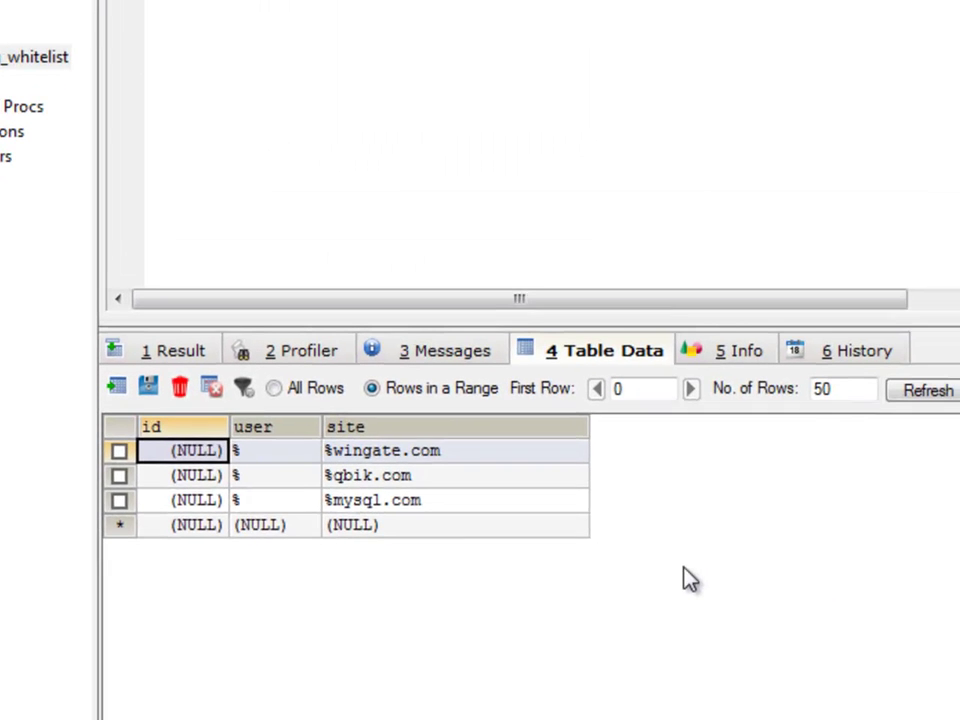
- Start a new System DSN in ODBC Data Source Administrator using the MySQL ODBC 5.1 Driver
key(super)
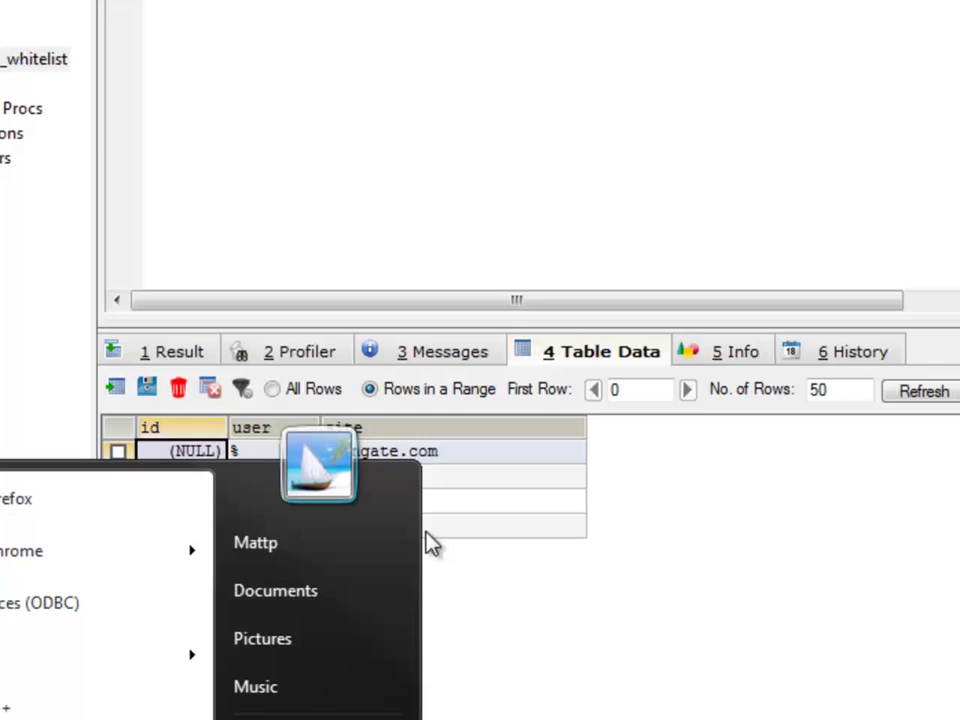
click(18, 606)
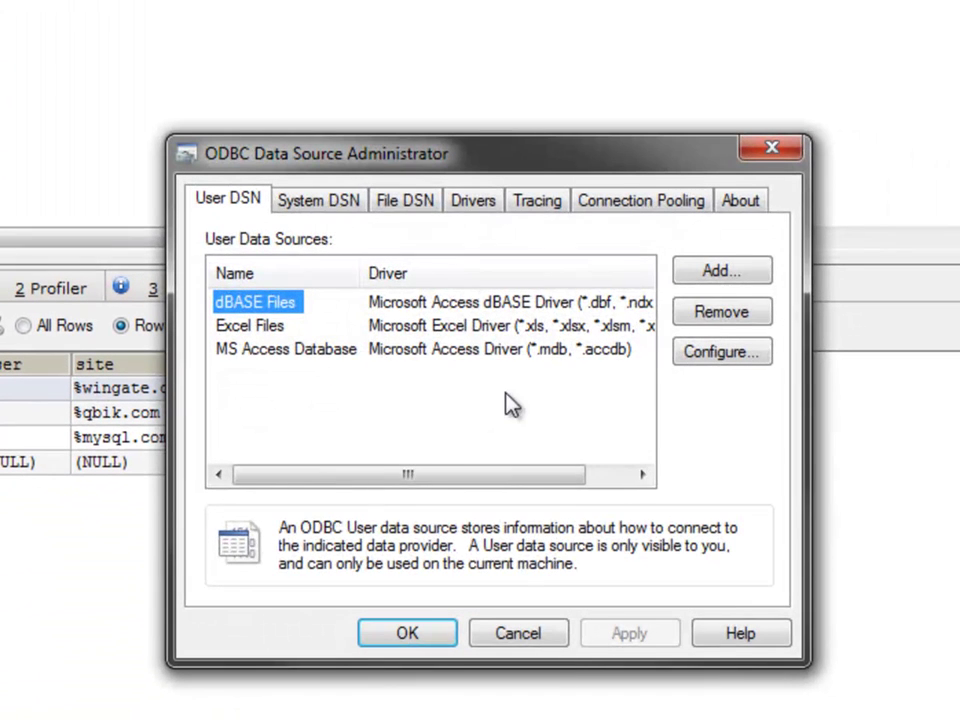
click(320, 200)
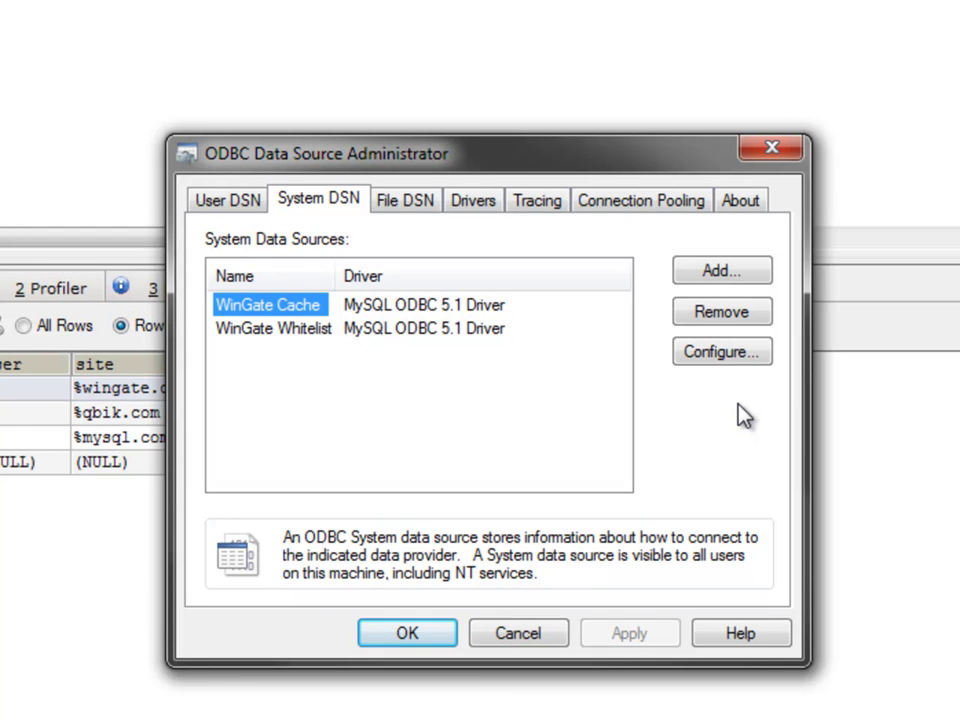
click(718, 270)
drag(751, 316, 795, 450)
click(540, 430)
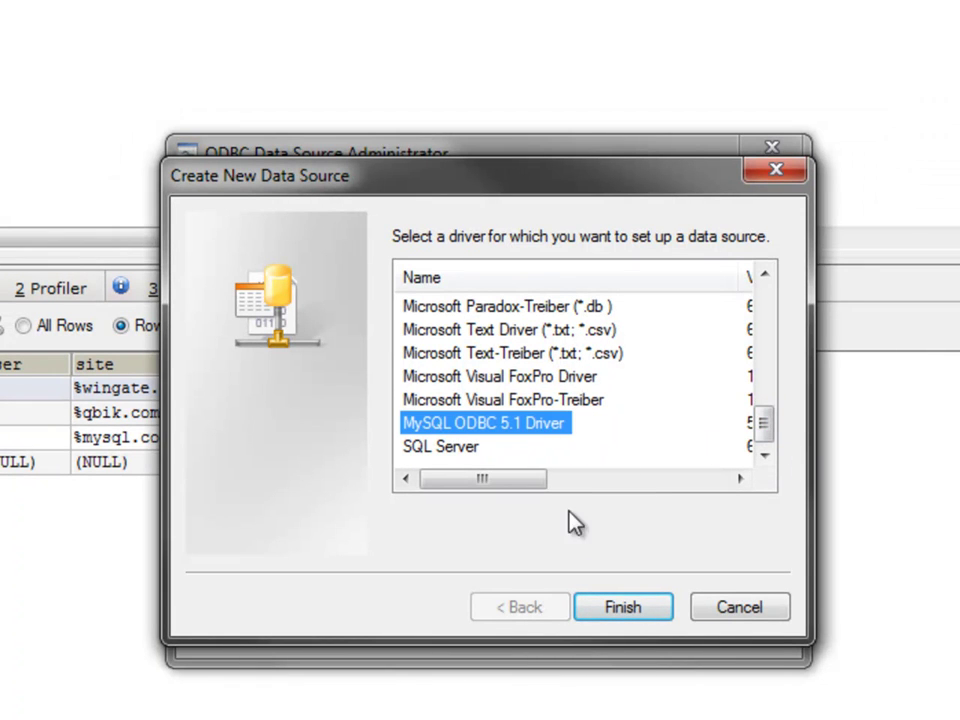
click(630, 607)
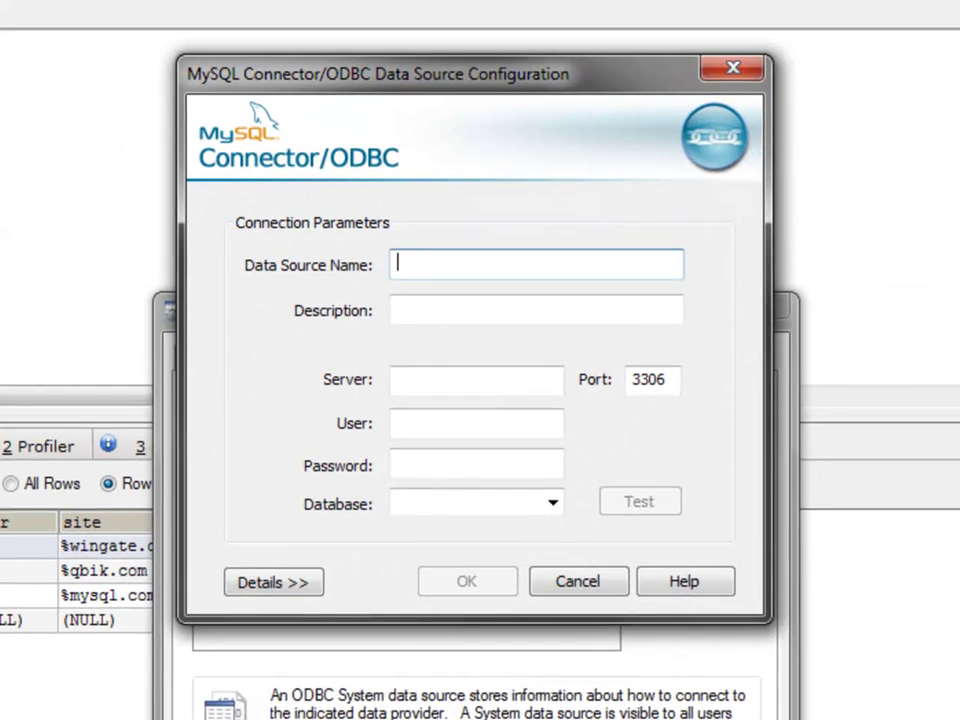
- Name the data source 'WinGate Whitelist', describe it 'HTTP Whitelist', with server localhost, user root and its password
text(WinGate White)
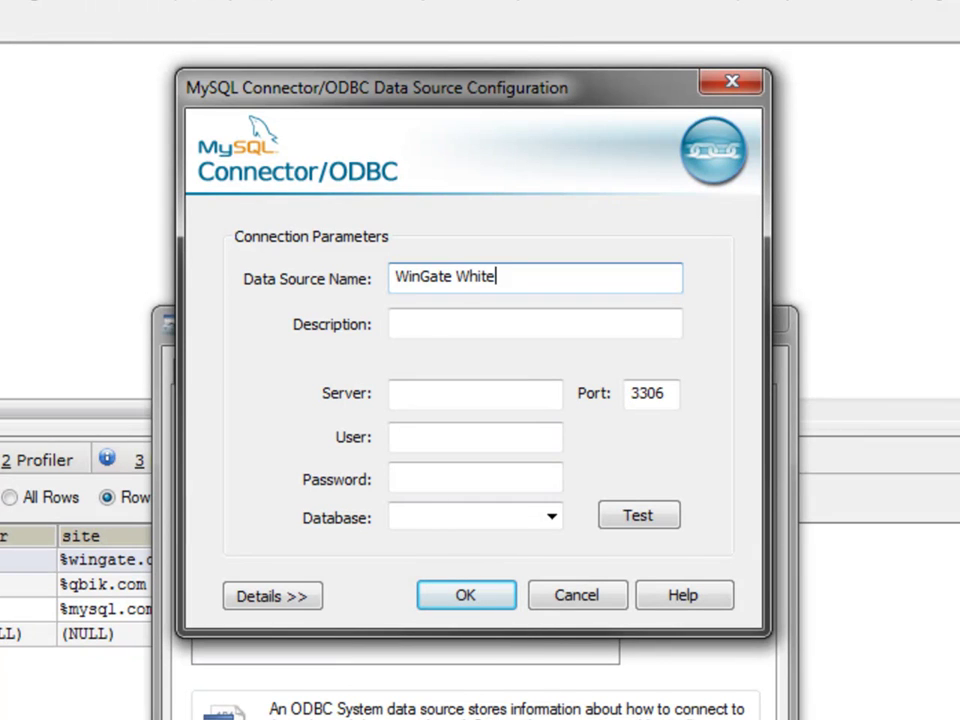
text(list)
click(395, 324)
text(HTTP )
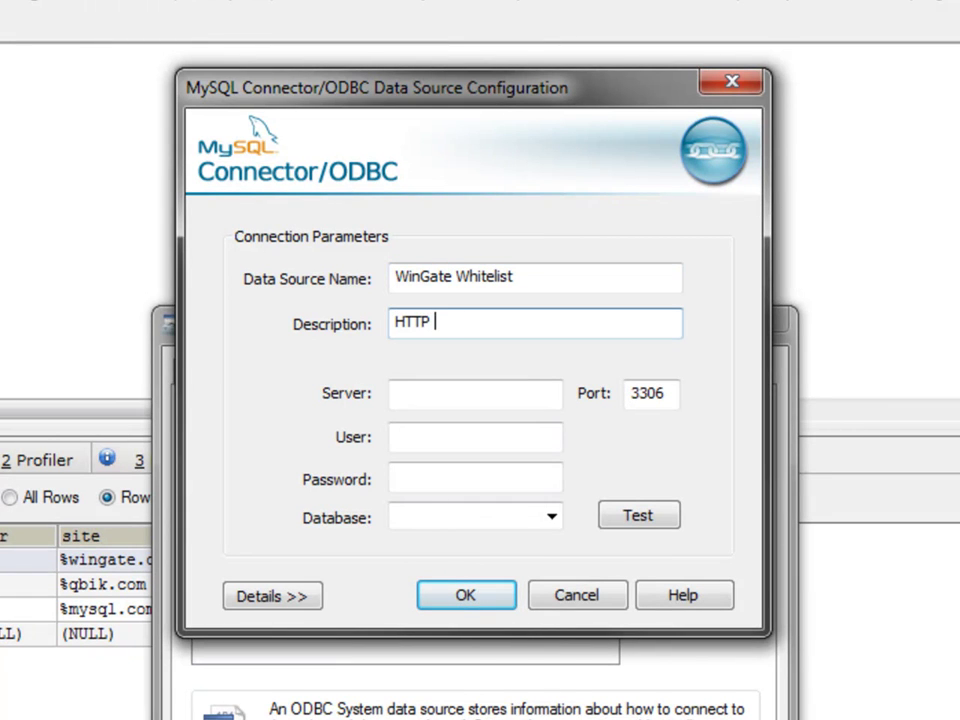
text(Whitelist)
click(395, 393)
text(loca)
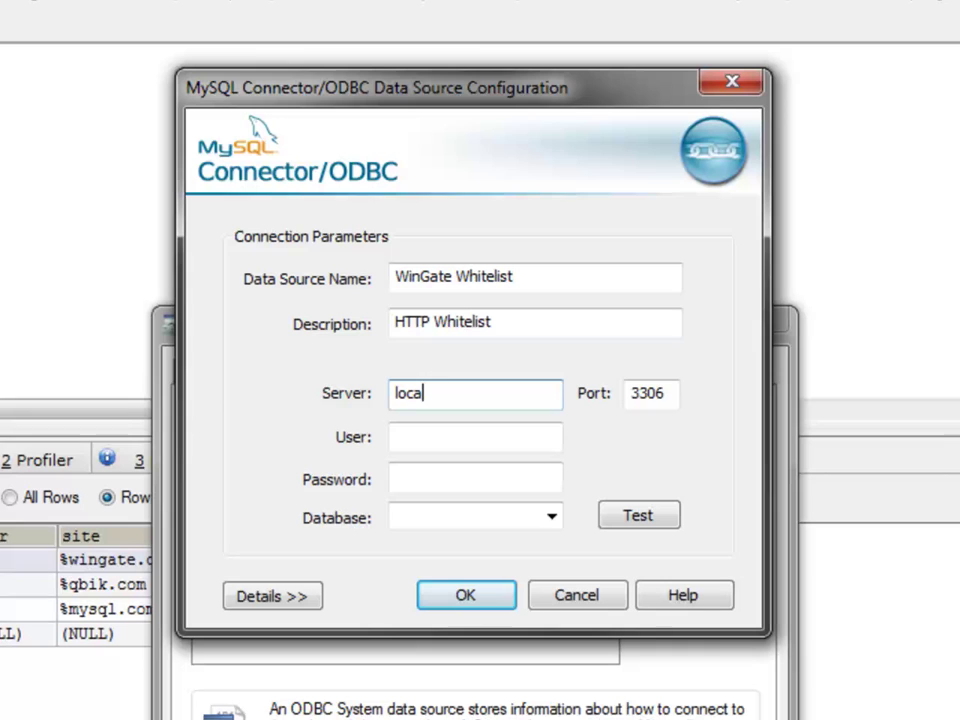
text(lhost)
key(Tab)
key(Tab)
text(root)
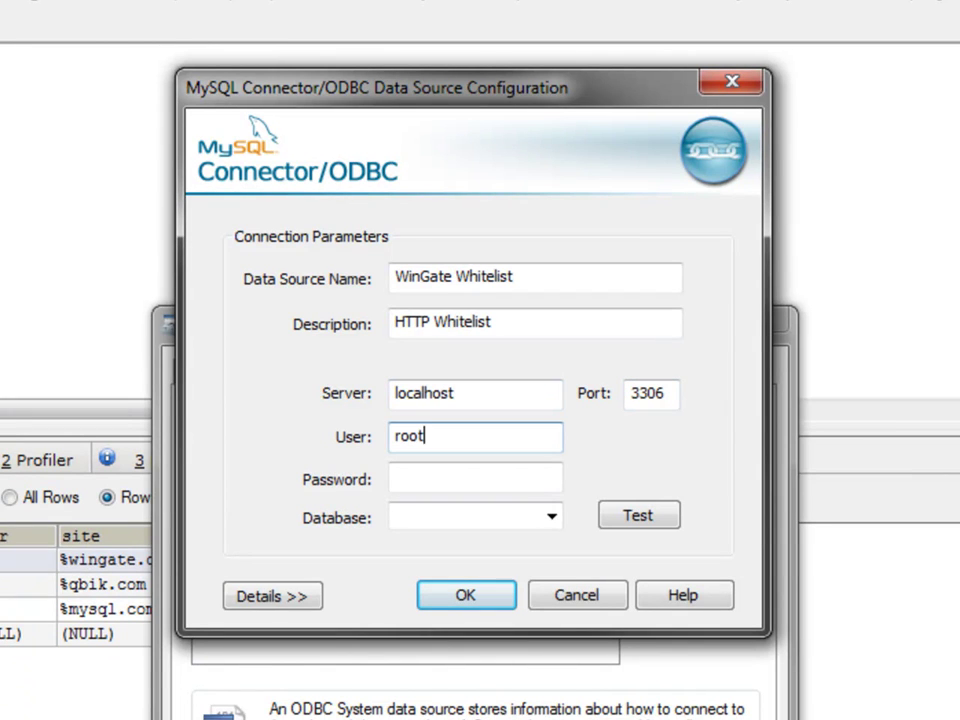
click(395, 479)
text(••)
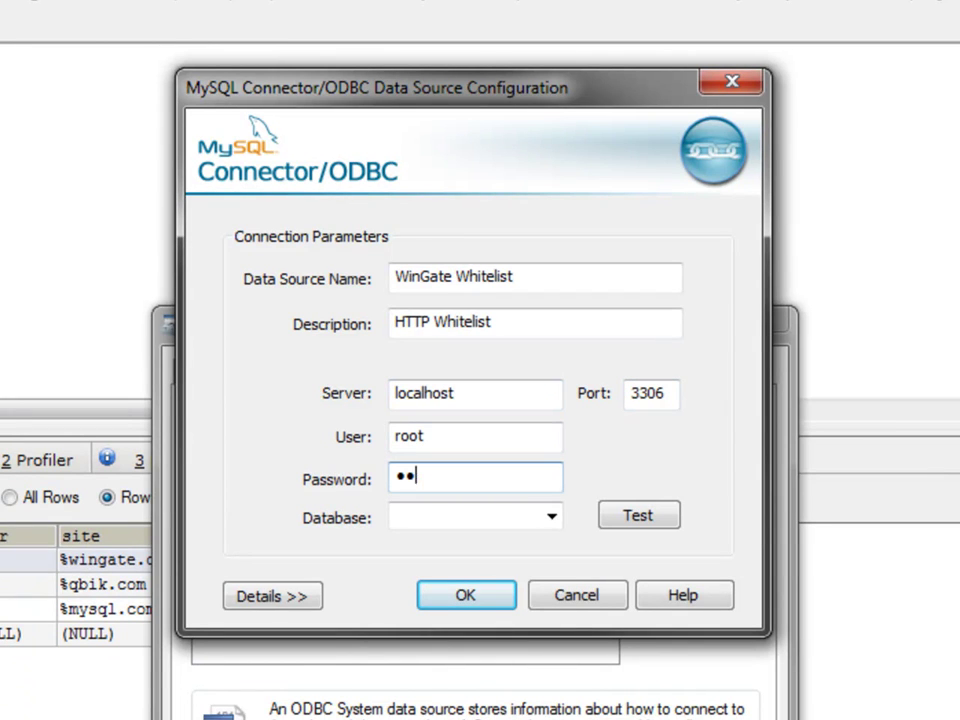
- Choose the wingate database, save the DSN, and close the ODBC administrator
click(551, 516)
click(465, 611)
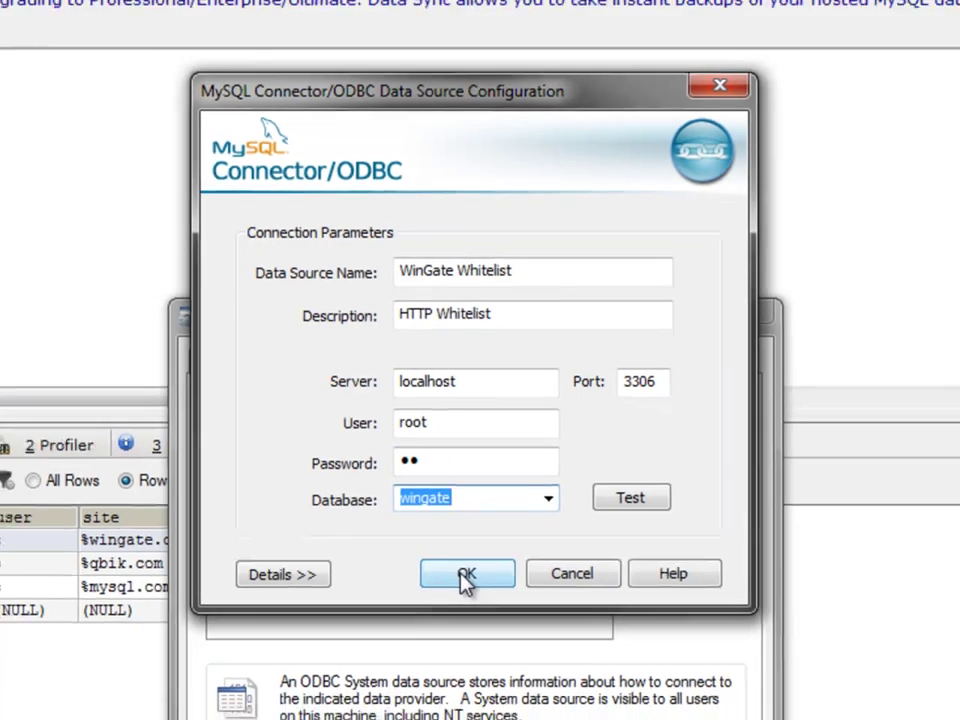
click(465, 576)
click(439, 512)
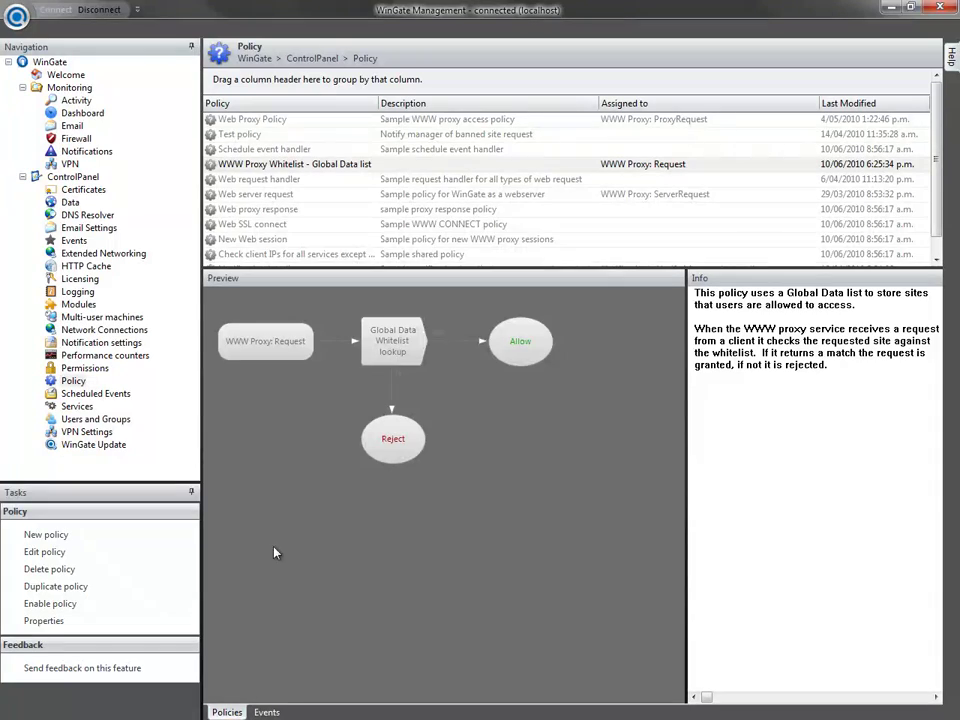
- Create the 'Database Whitelist' policy for Any HTTPProxy Request events and maximize its editor
click(72, 537)
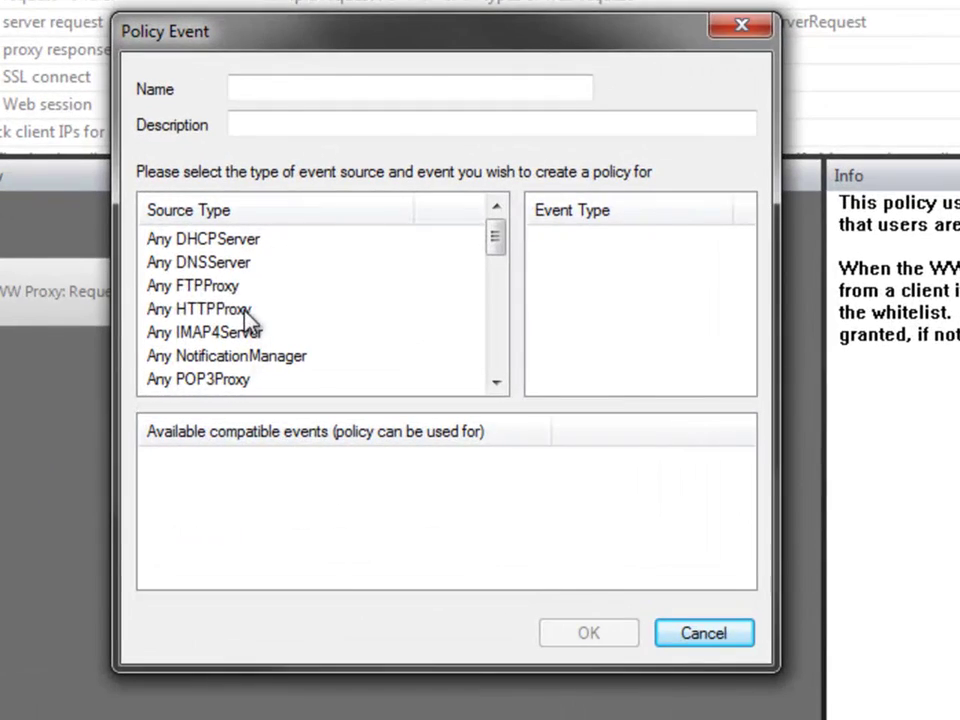
click(372, 351)
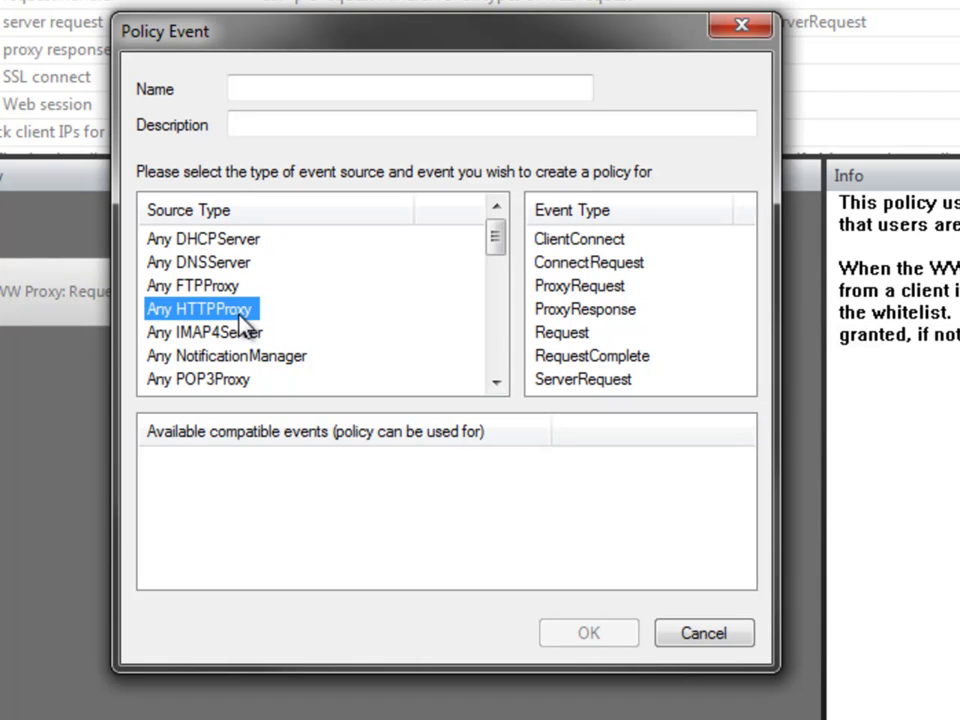
click(572, 337)
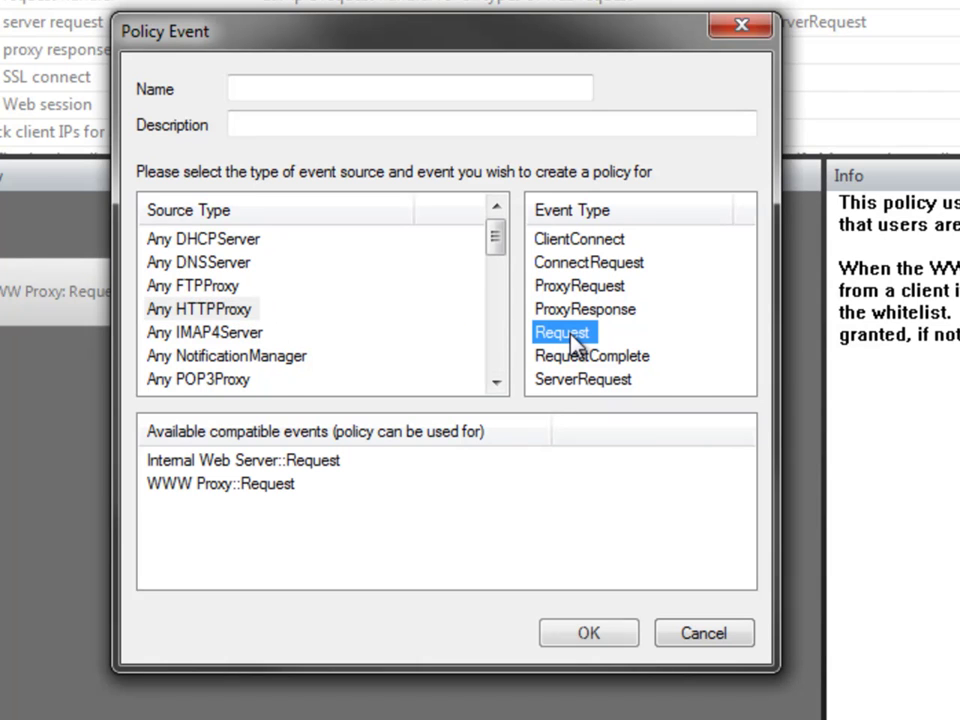
click(205, 487)
click(339, 88)
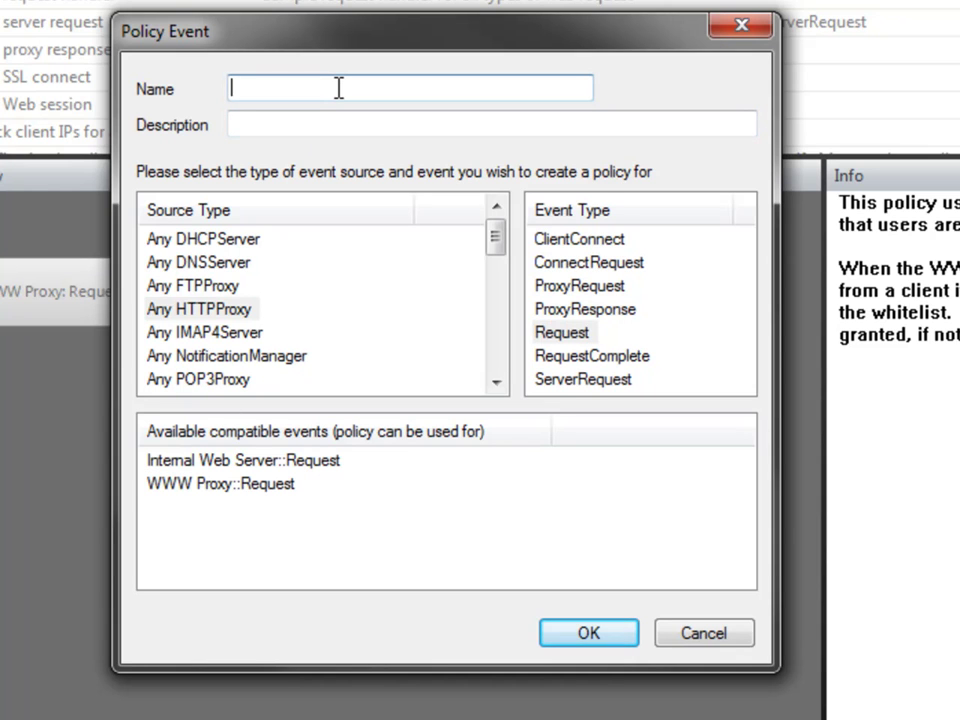
text(Database Whitelist)
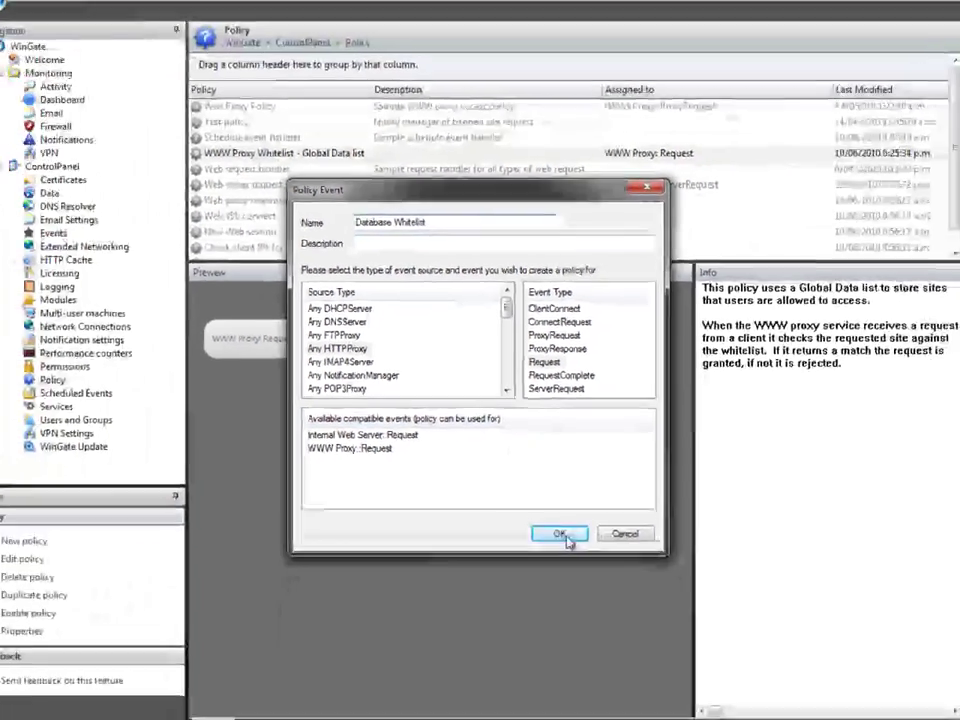
click(589, 633)
double_click(572, 146)
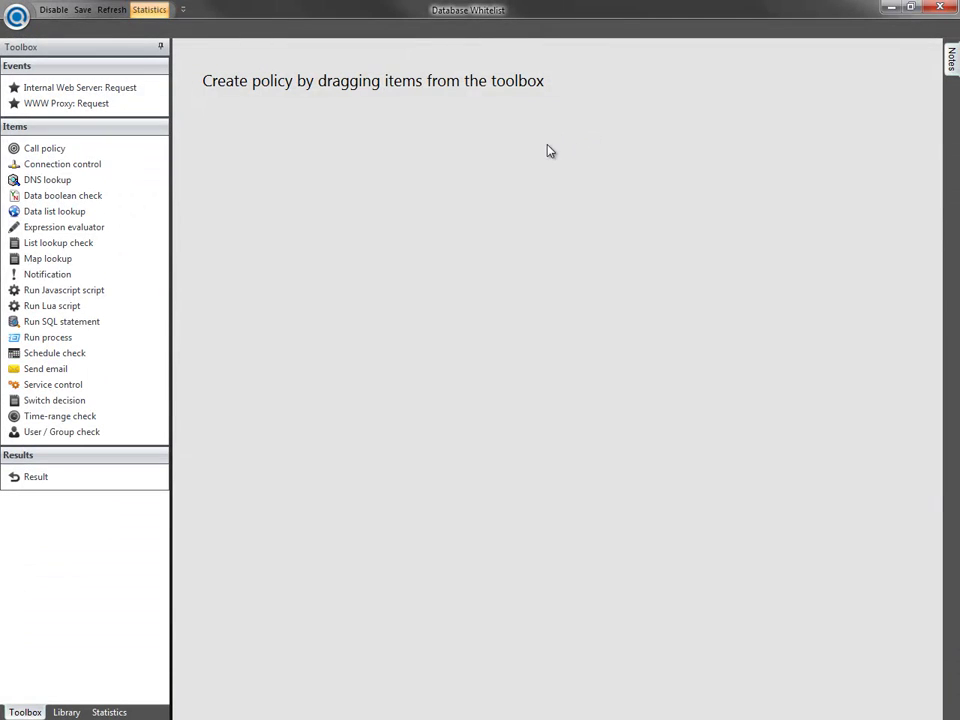
- Place the WWW Proxy: Request event and a Run SQL statement step on the canvas
drag(94, 104, 222, 196)
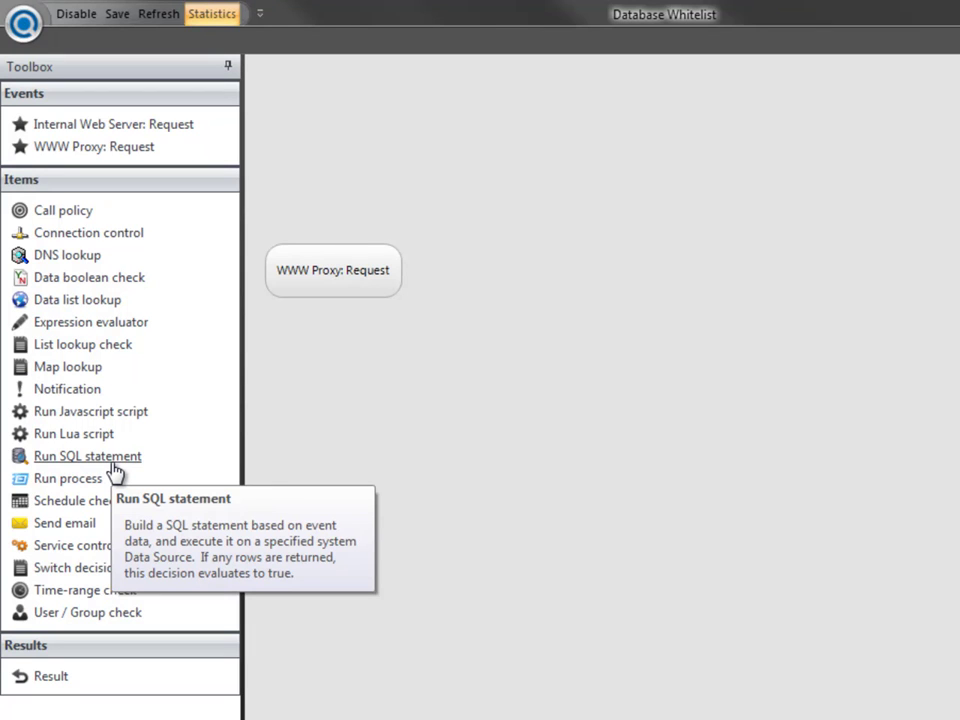
drag(113, 468, 682, 299)
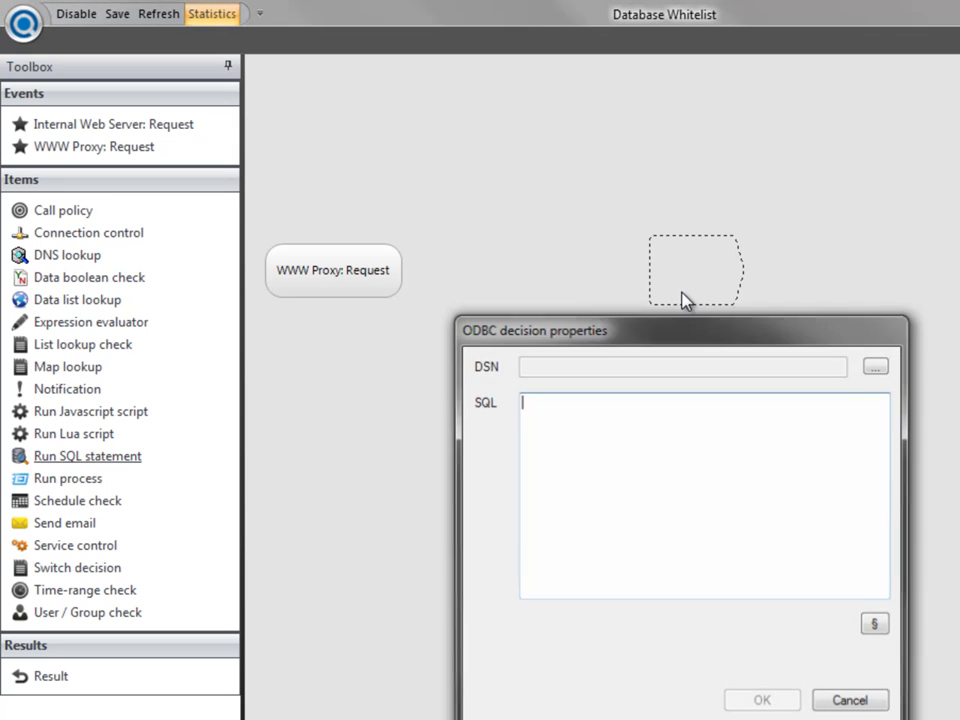
- Use the WinGate Whitelist DSN and begin the query 'select * from wg_whitelist where {{User.AccountName}}'
click(877, 366)
click(503, 440)
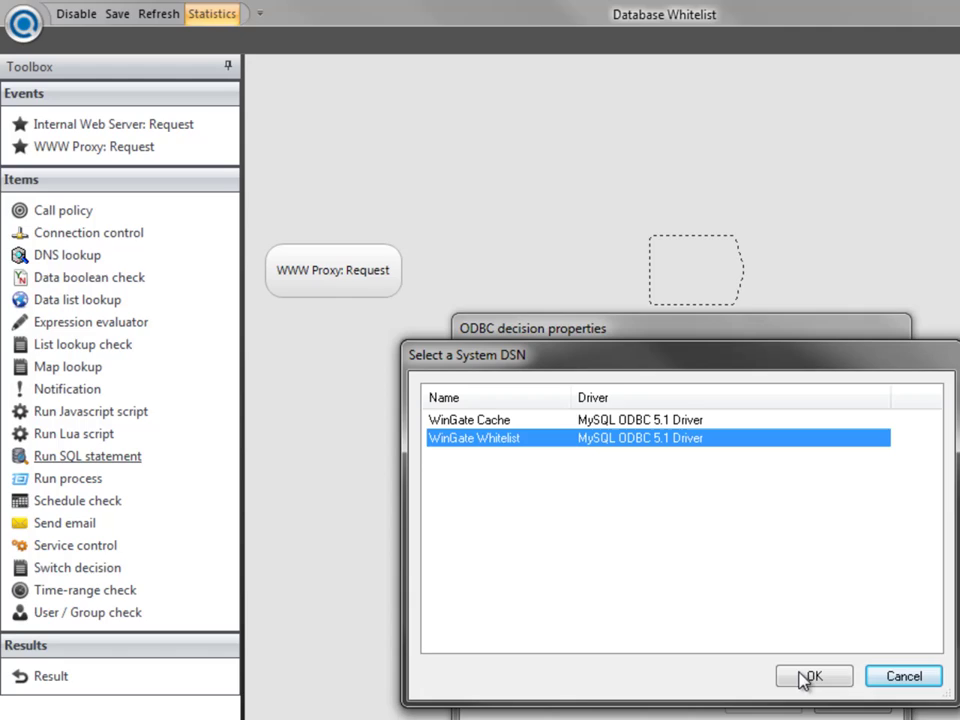
click(806, 677)
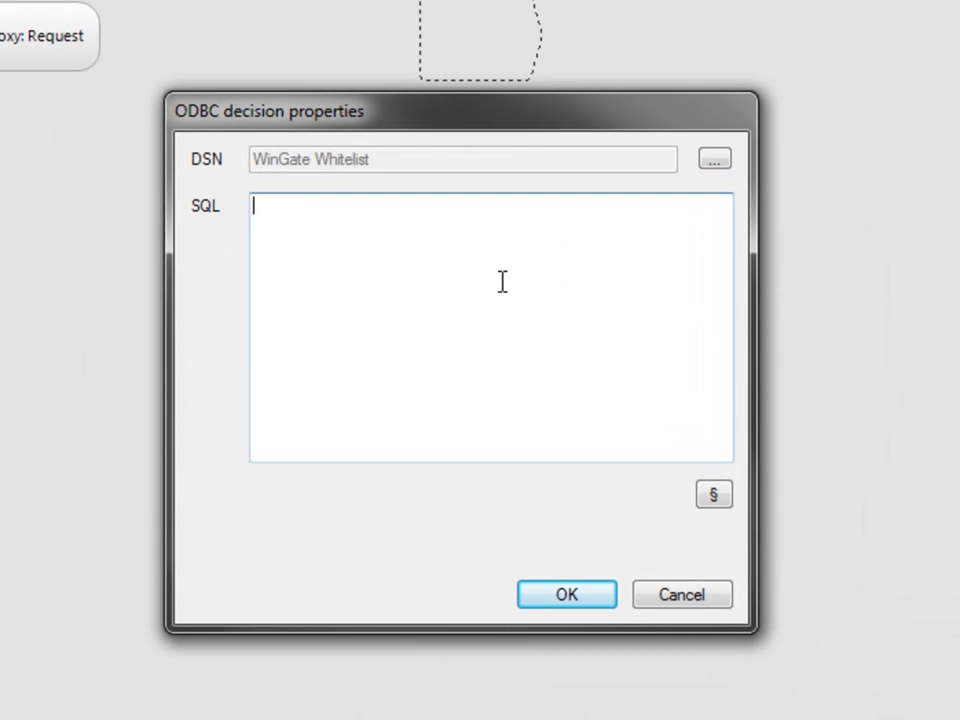
text(select *fro)
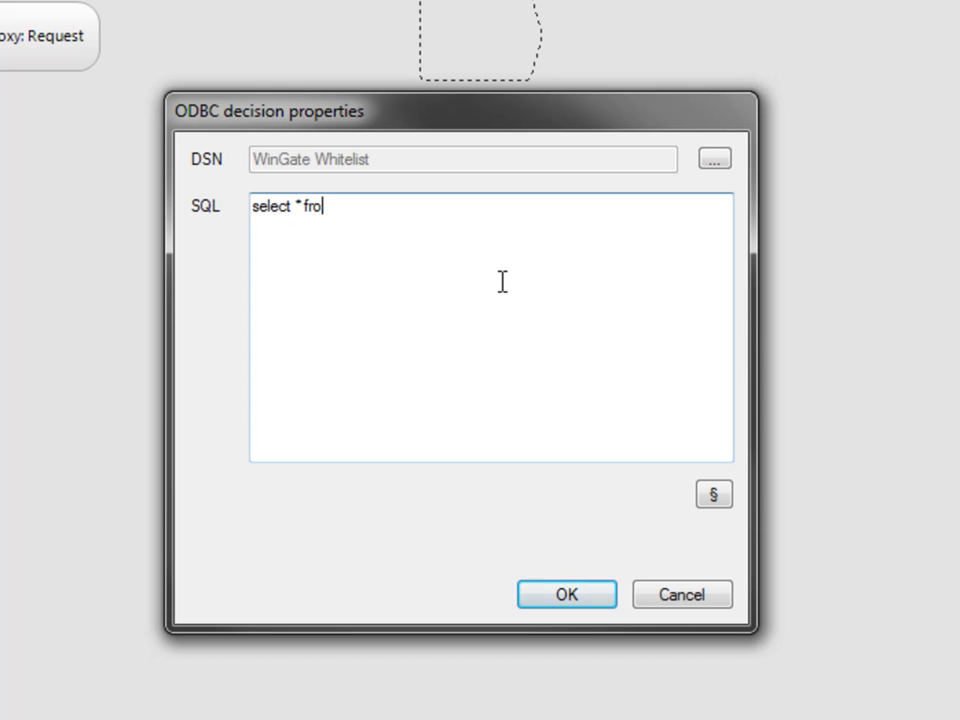
text(m wg_whitelist where)
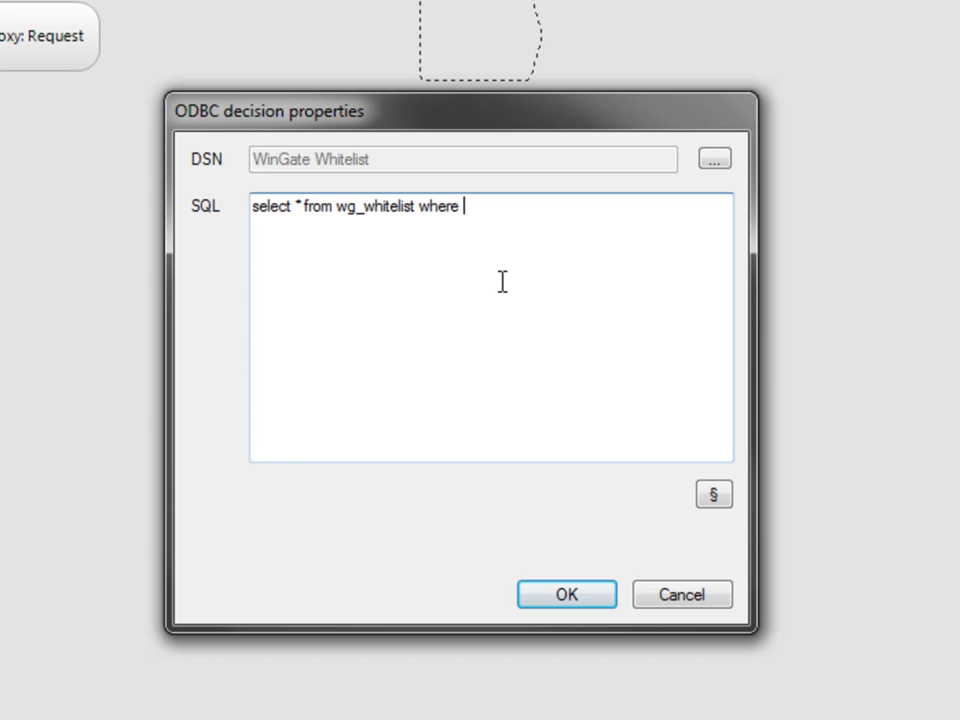
click(716, 496)
click(181, 162)
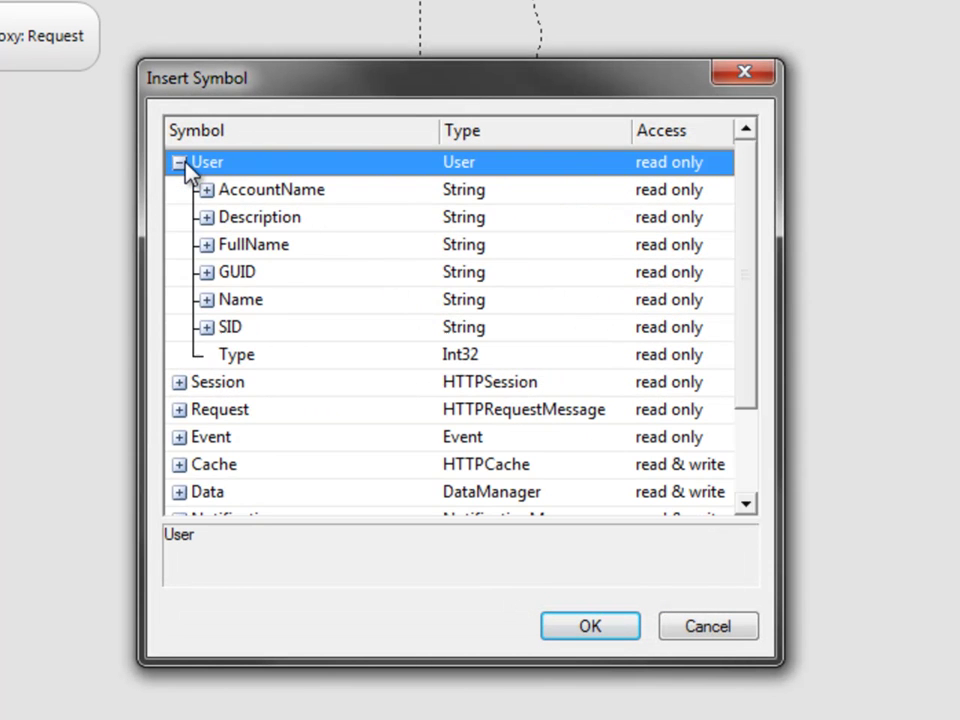
click(258, 192)
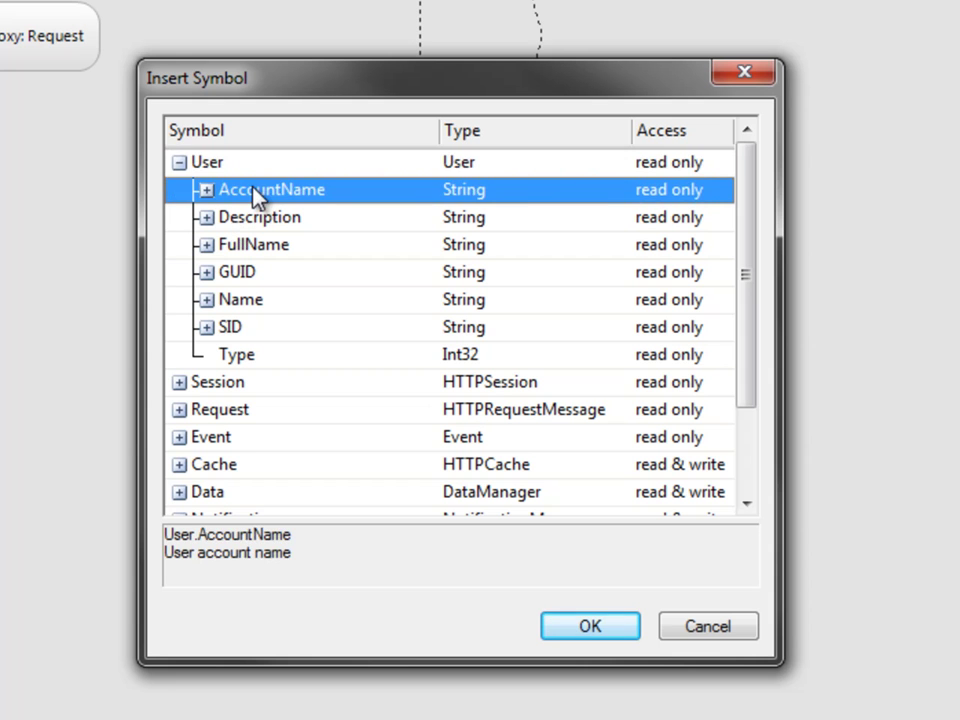
click(550, 628)
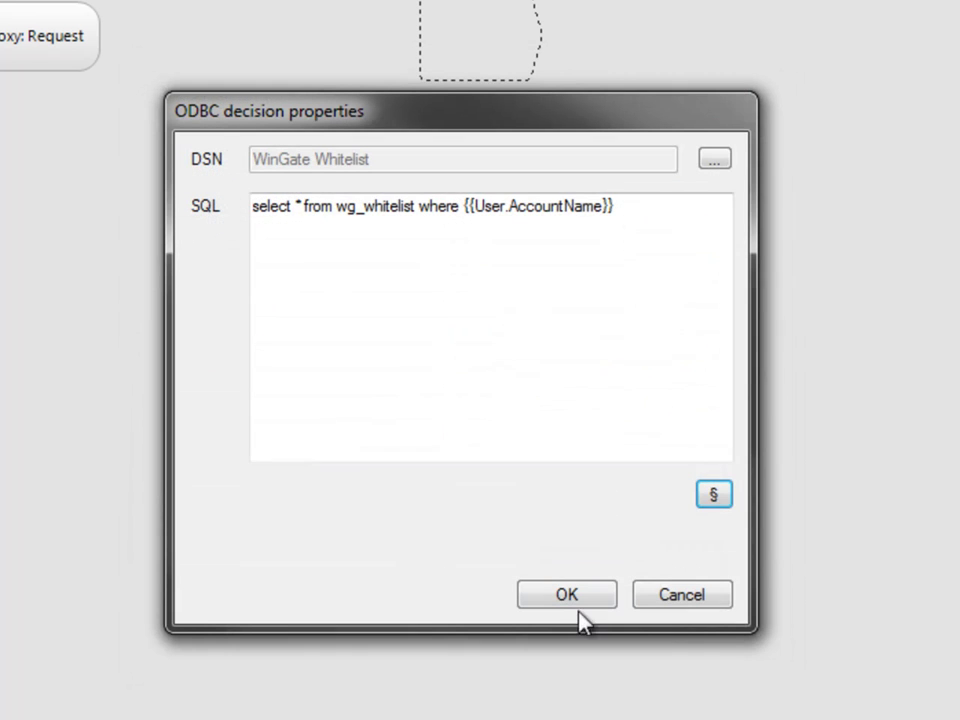
- Finish the query with 'like user and {{Request.Server}} like site'
click(630, 210)
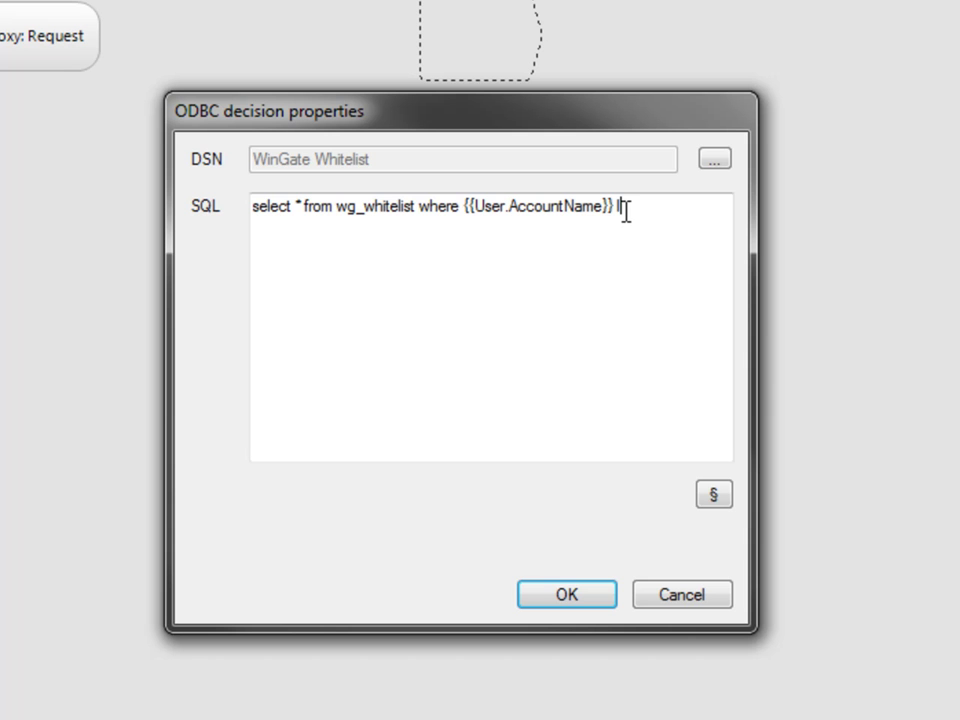
text(ike user and)
click(713, 494)
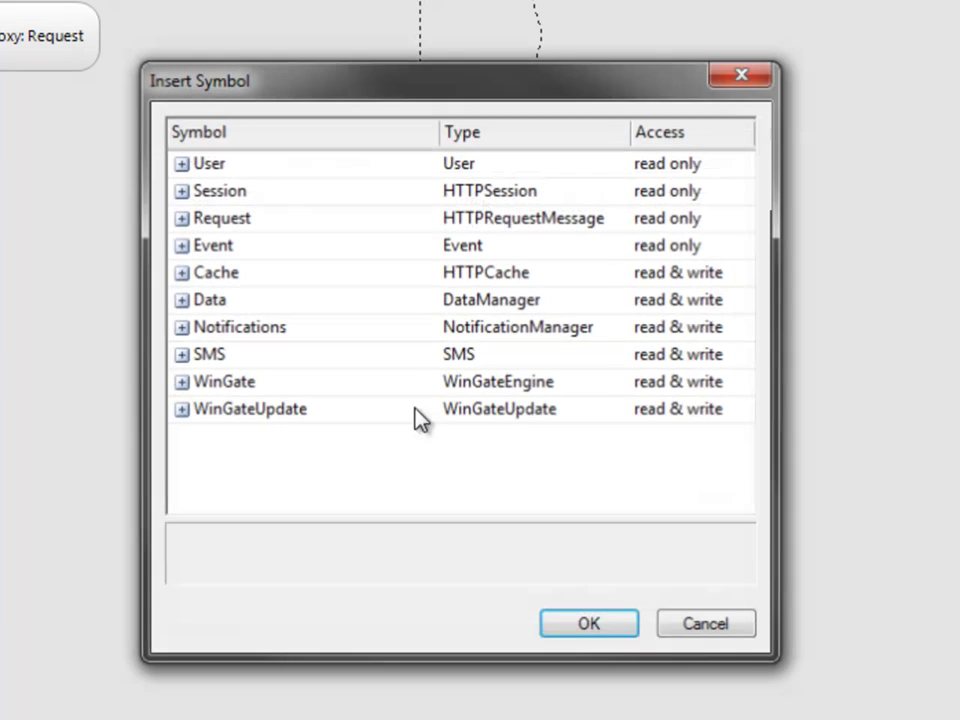
click(179, 217)
click(240, 464)
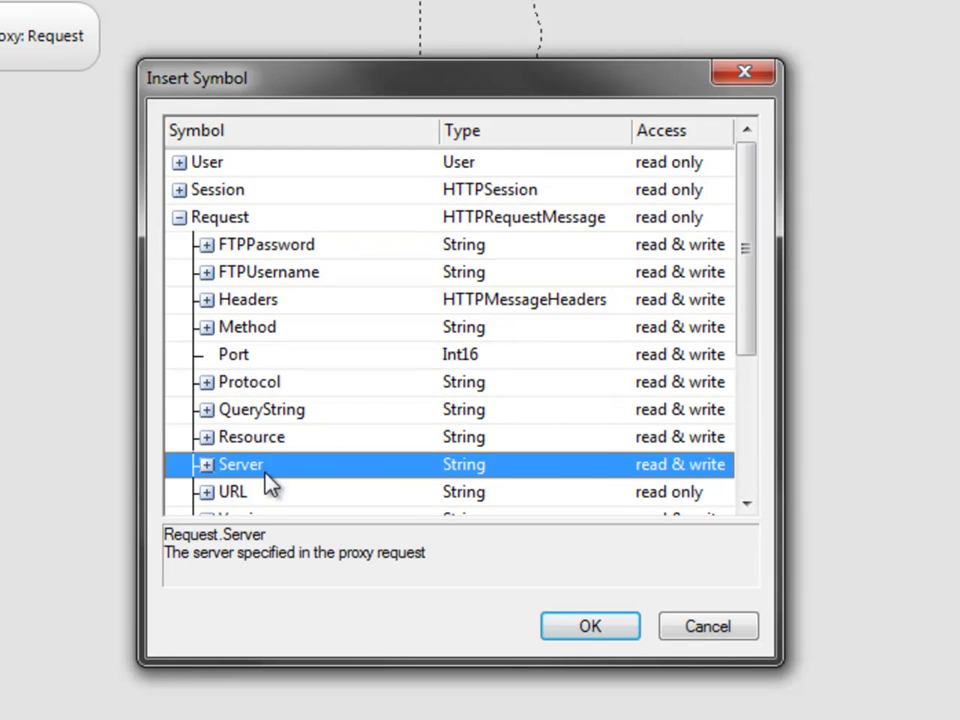
click(585, 627)
click(735, 207)
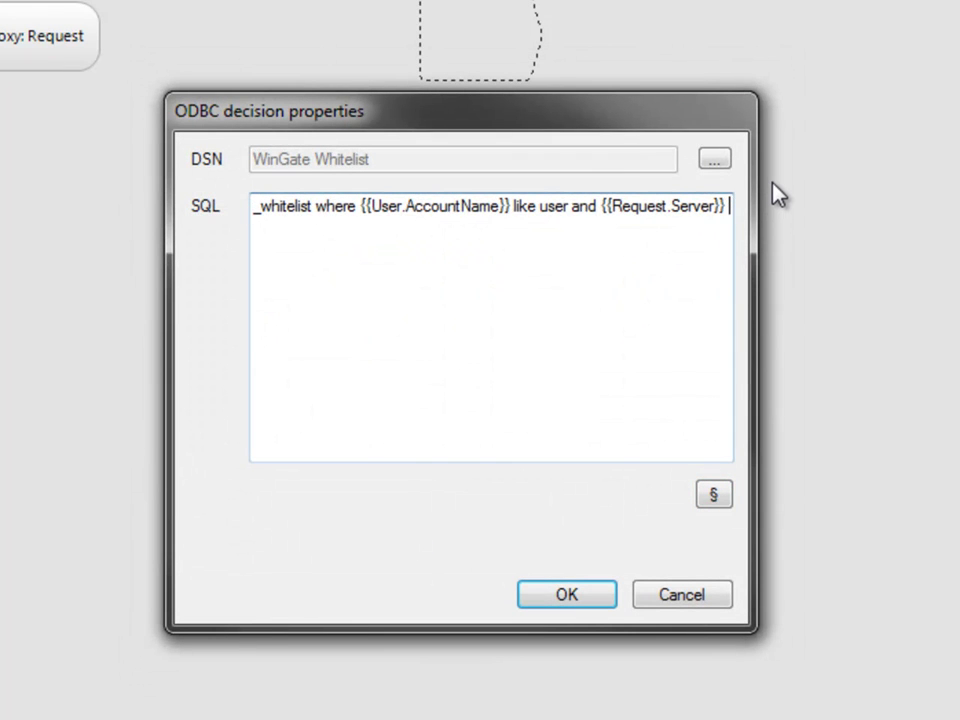
text(like site)
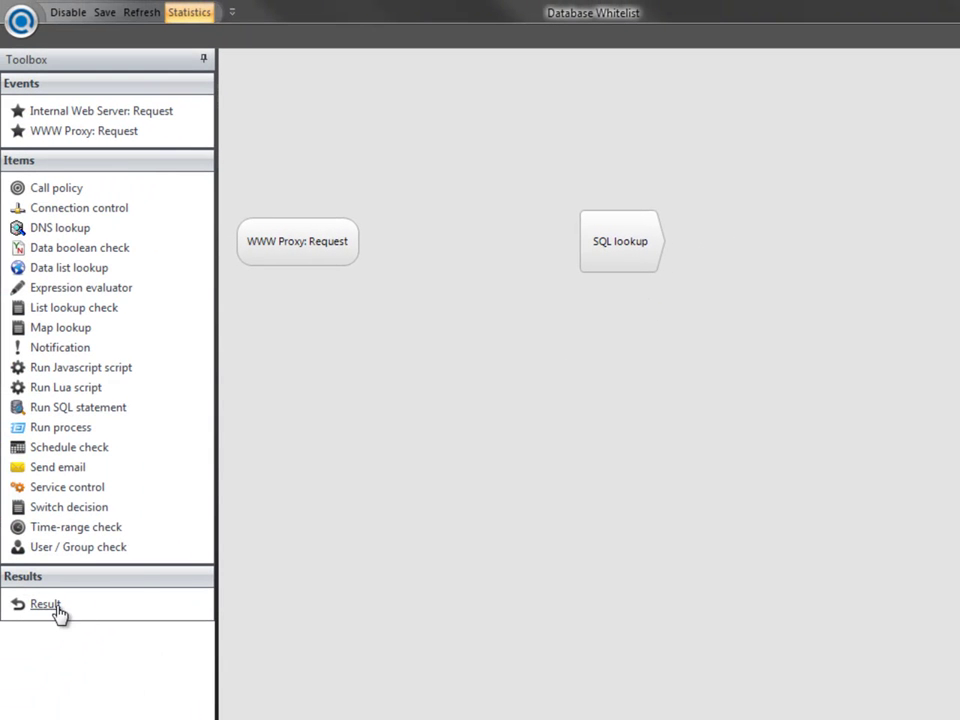
- Add an Allow result and a Reject result whose message mentions 'whitelist database'
drag(58, 608, 859, 255)
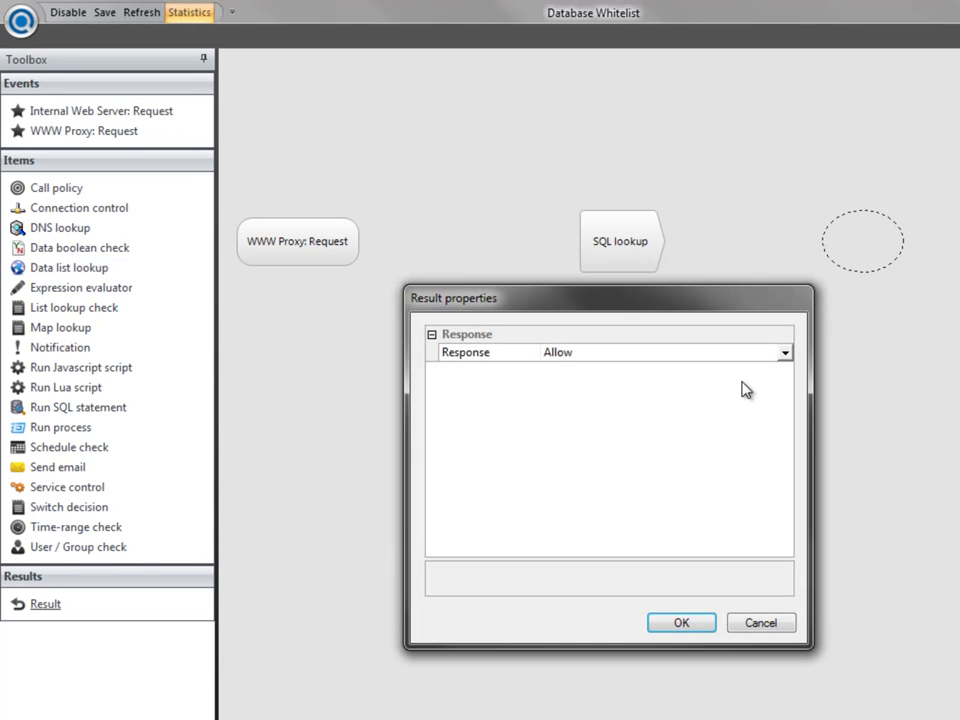
click(699, 628)
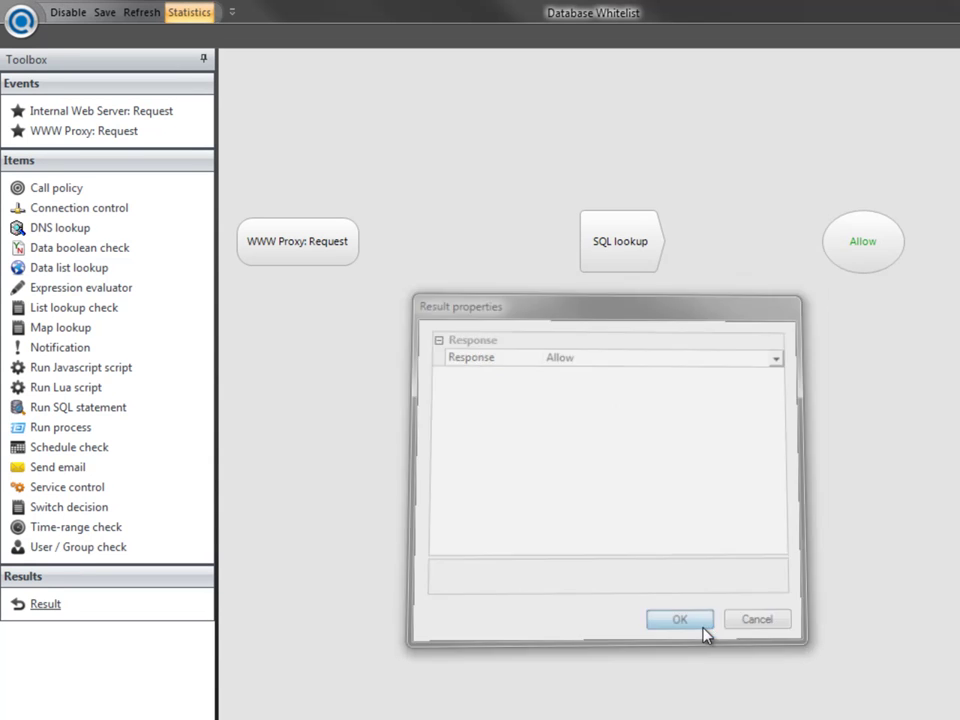
drag(57, 612, 645, 453)
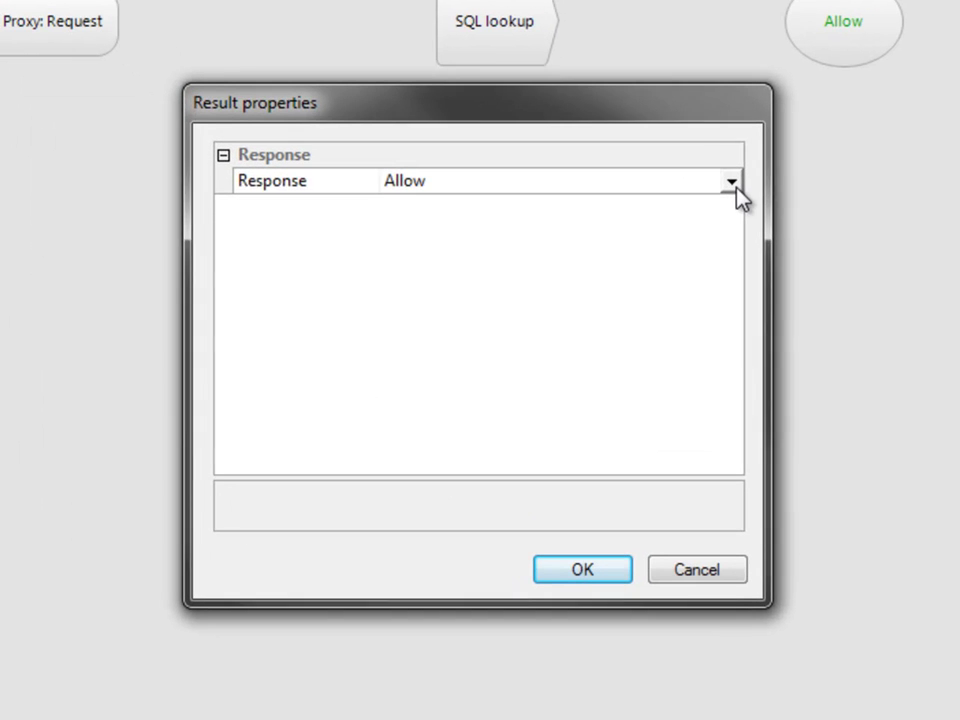
click(782, 355)
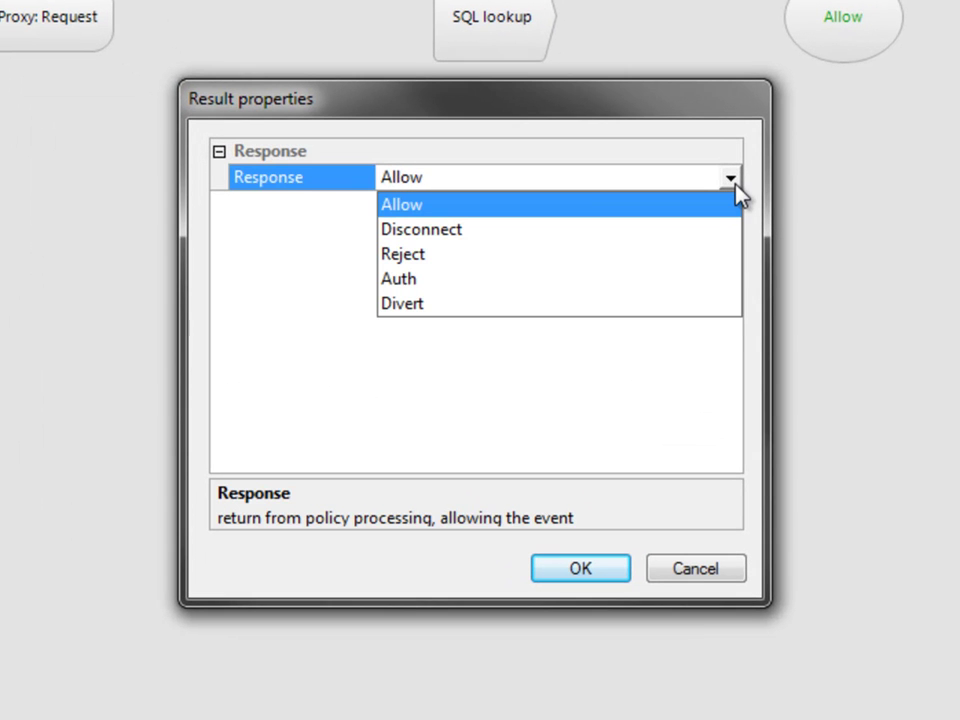
click(436, 258)
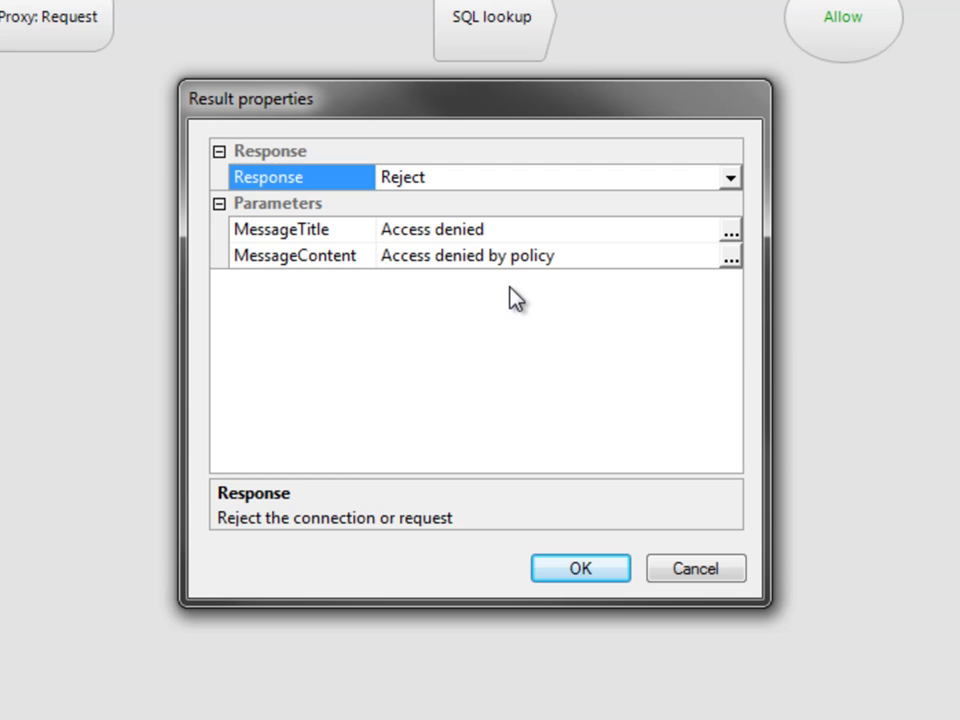
click(508, 255)
text(whitelist data)
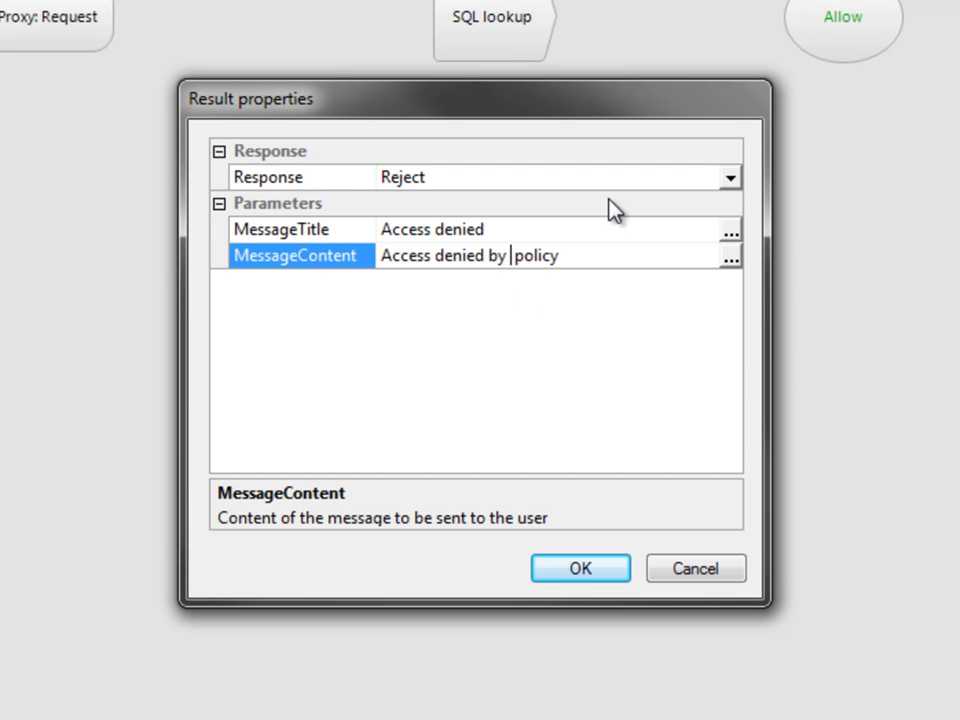
text(base)
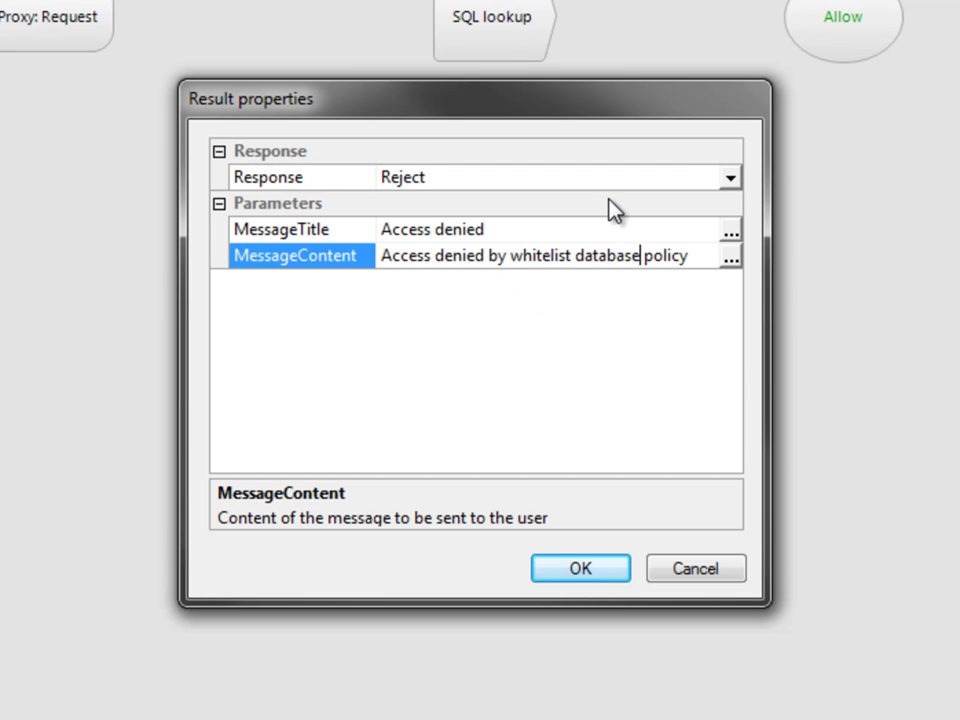
click(600, 581)
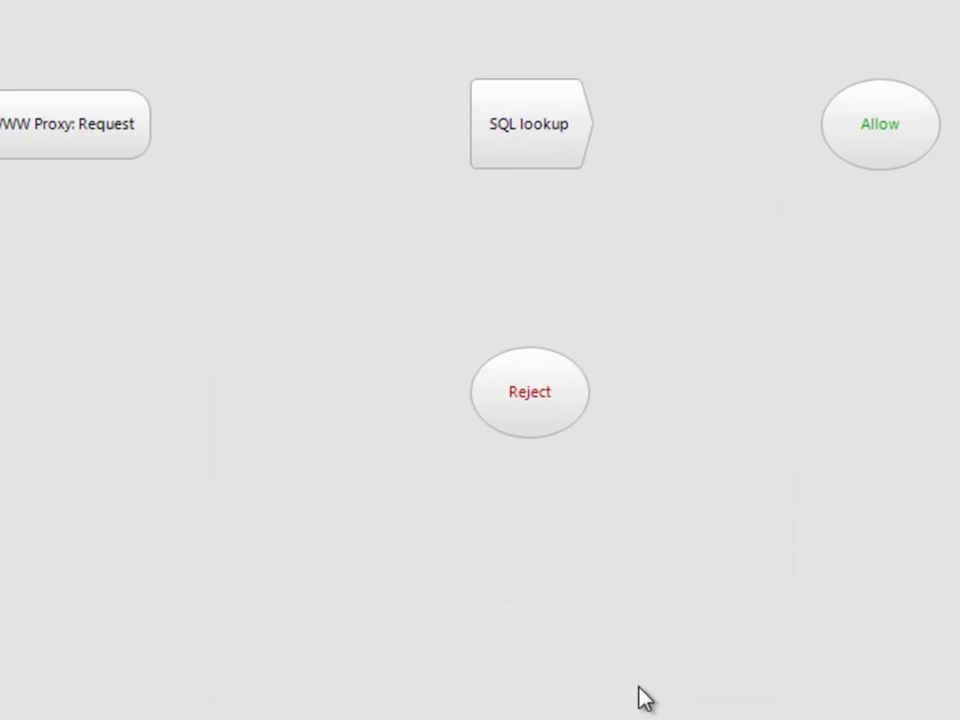
- Connect Request to SQL lookup, Yes to Allow, No to Reject, and save the policy
click(170, 188)
drag(490, 197, 532, 196)
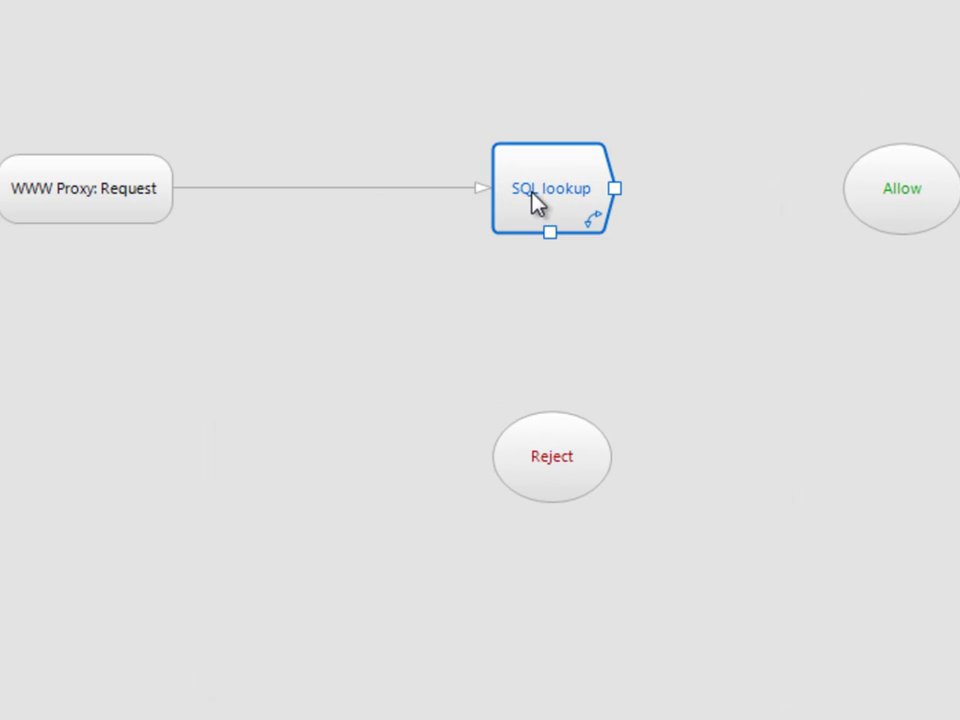
drag(613, 193, 893, 205)
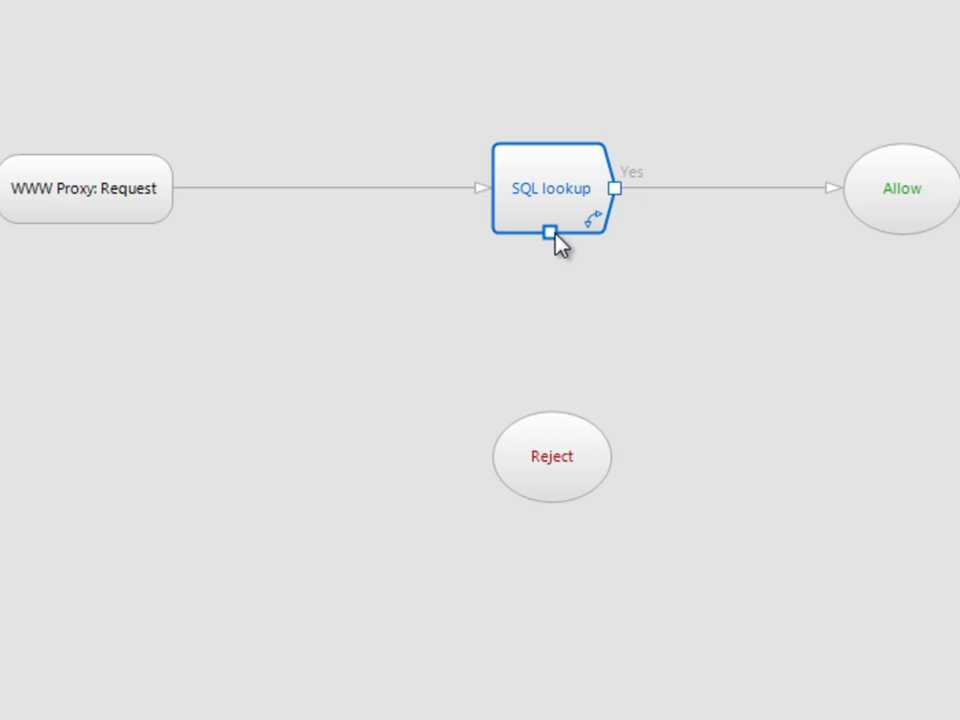
drag(549, 231, 559, 442)
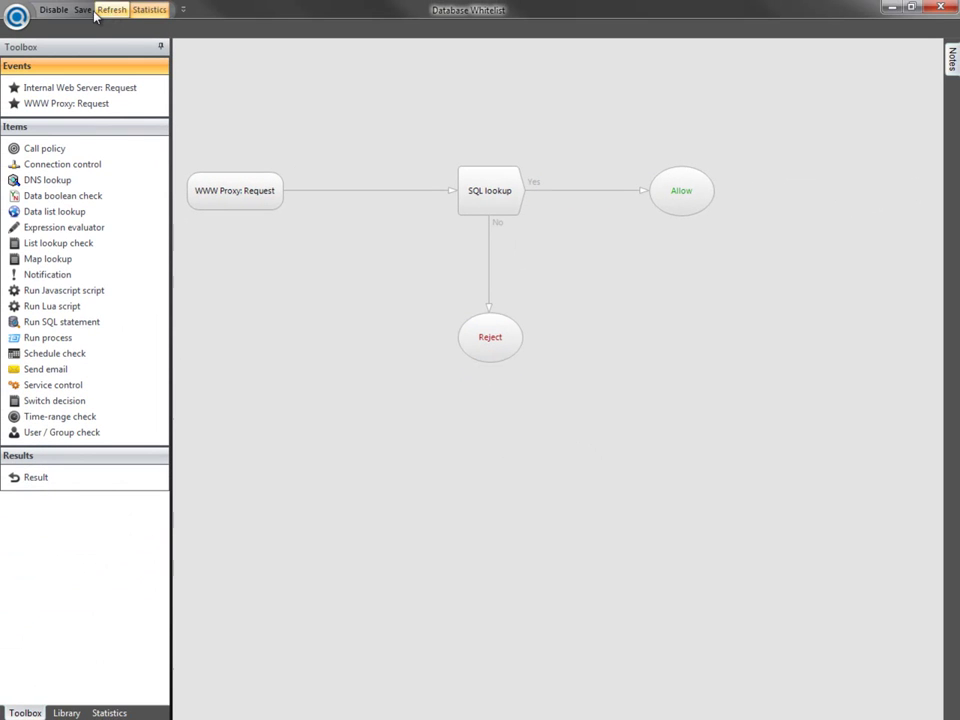
click(86, 12)
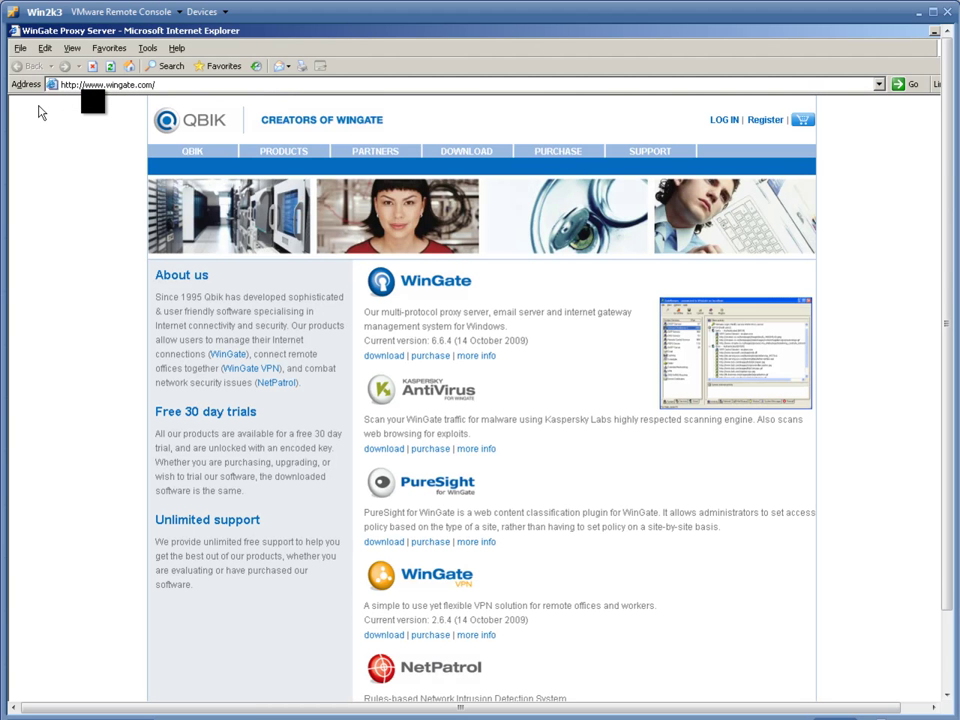
key(alt+d)
text(www.fa)
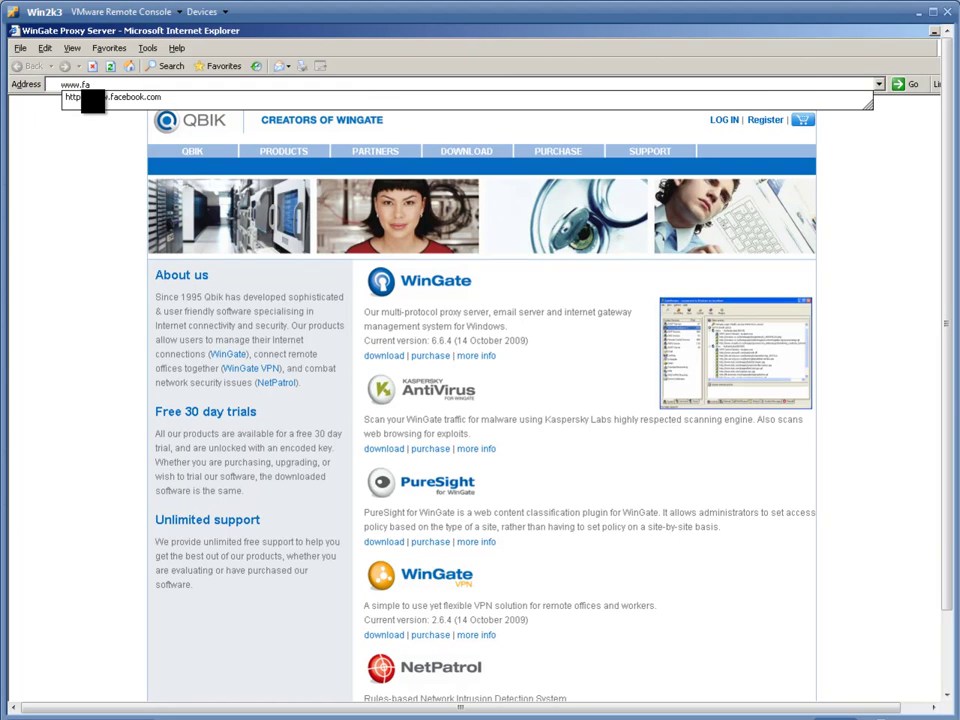
key(Down)
key(Return)
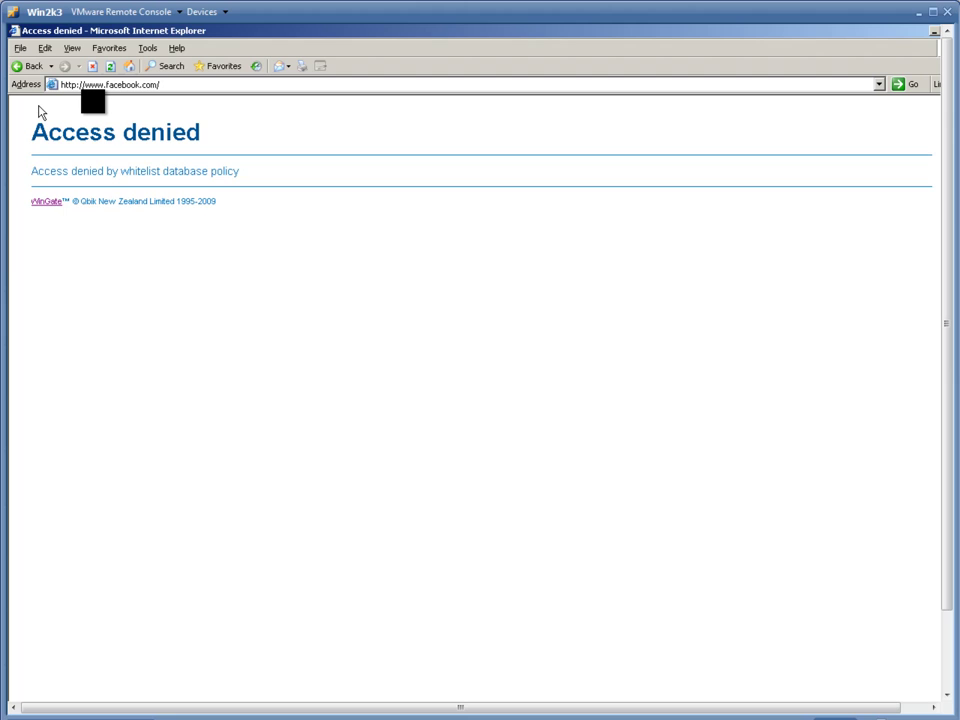
key(alt+F4)
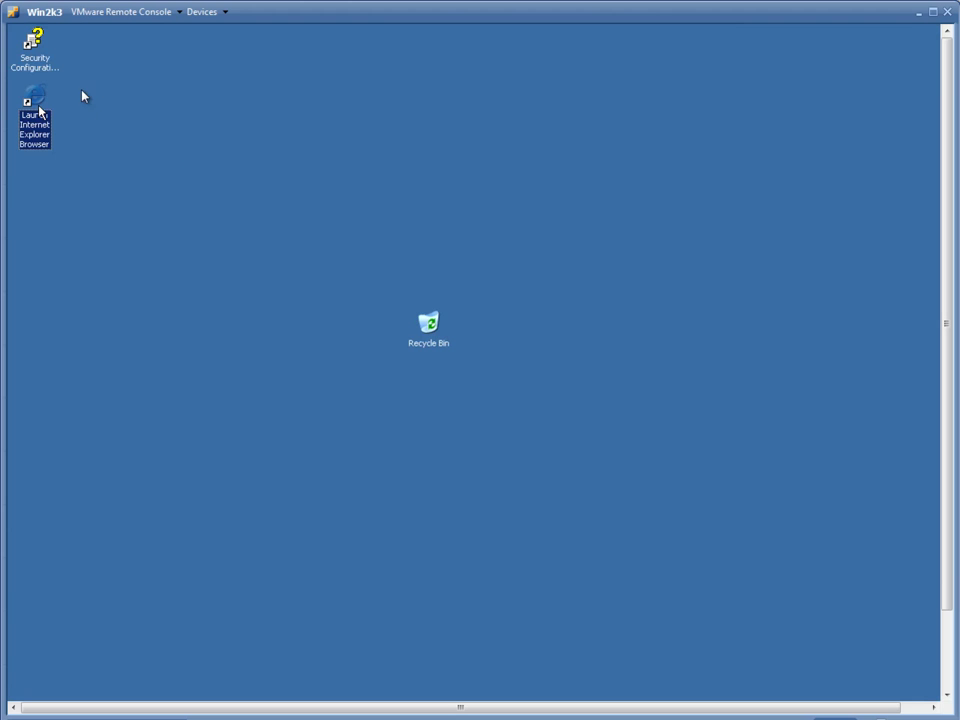
- Open the wg_whitelist table data and add a row for the user with site %facebook.com
click(325, 717)
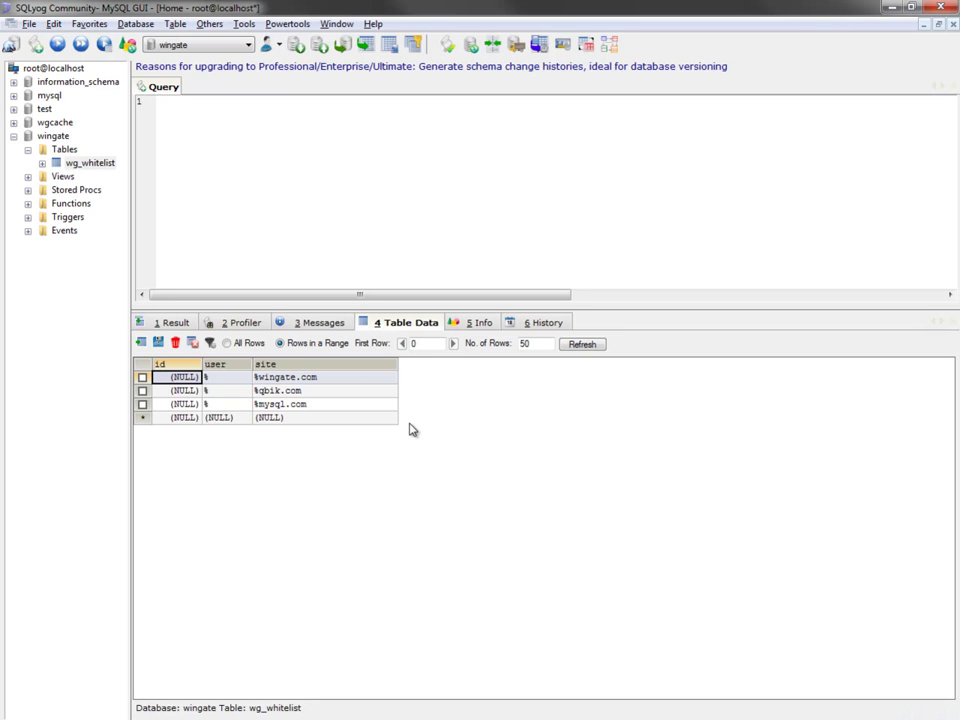
click(232, 419)
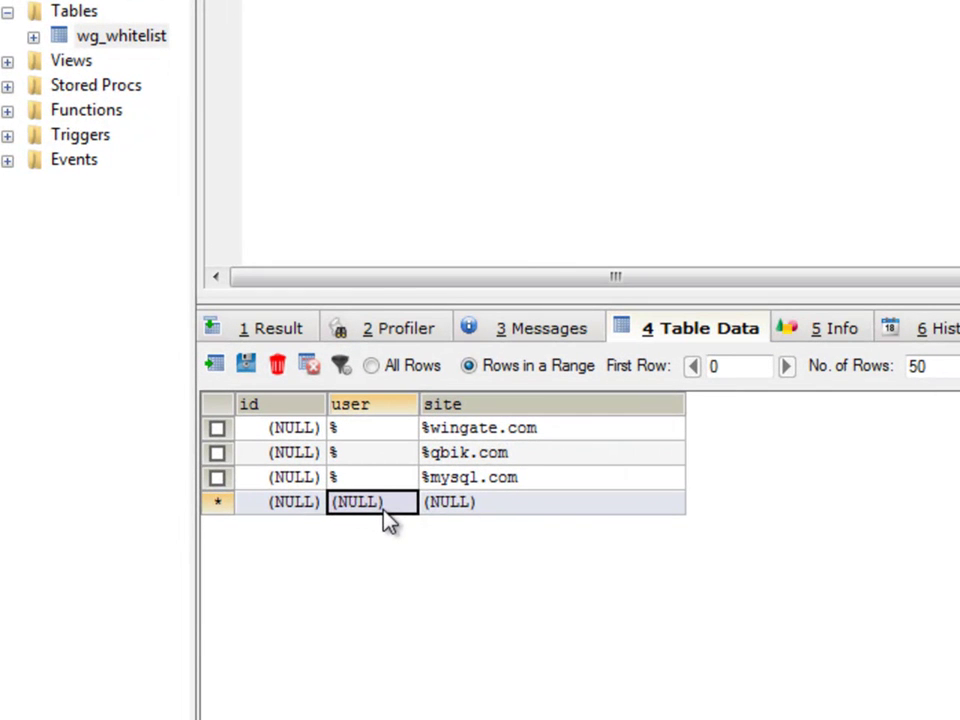
text(bob)
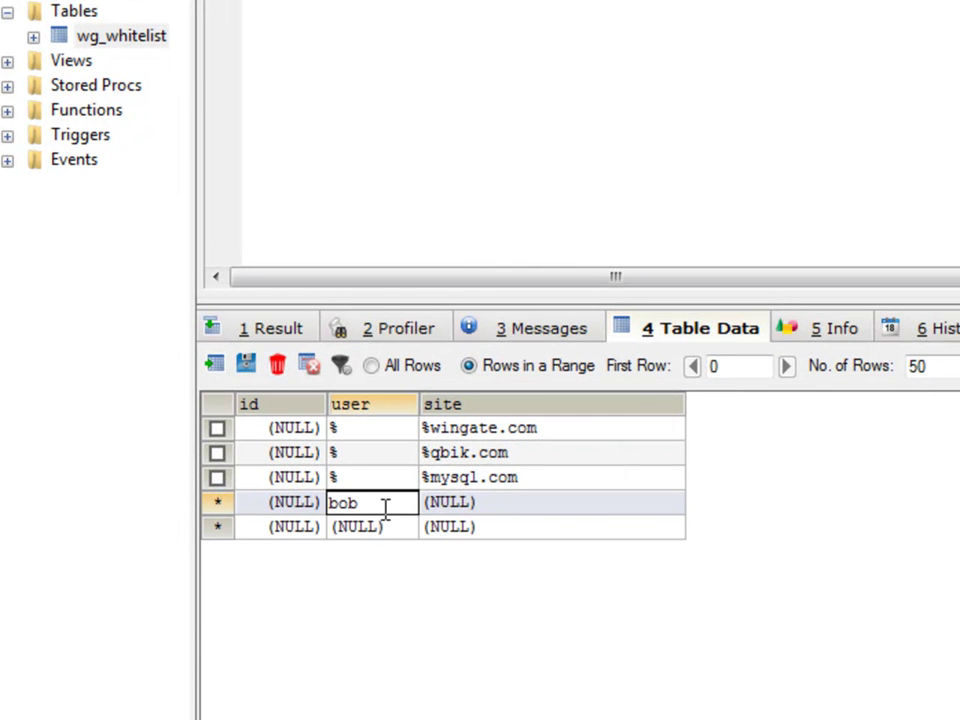
key(Tab)
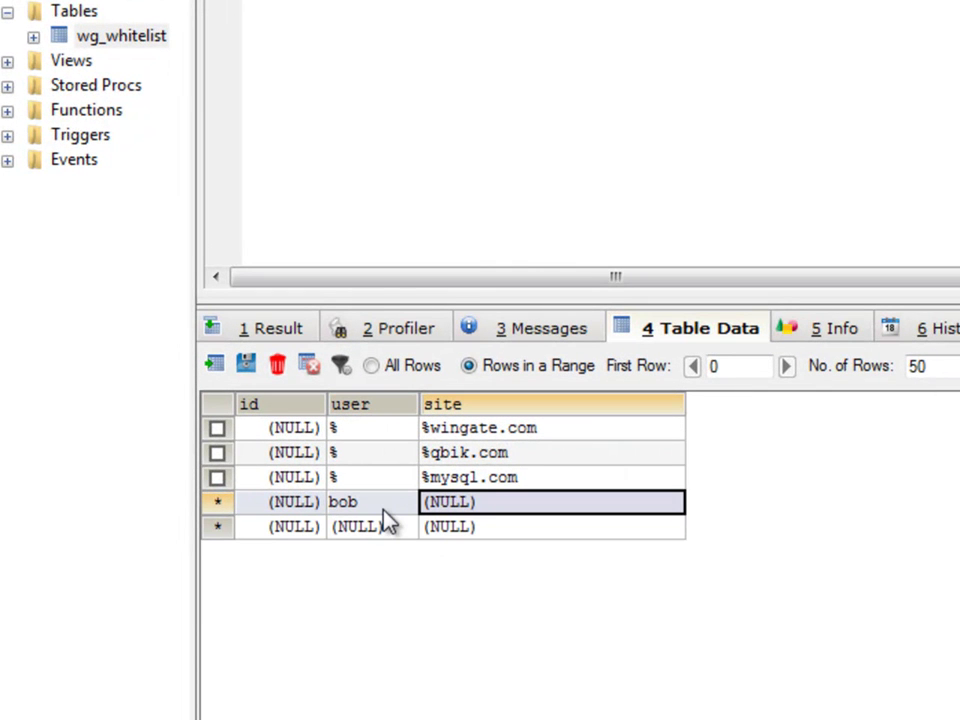
text(%fa)
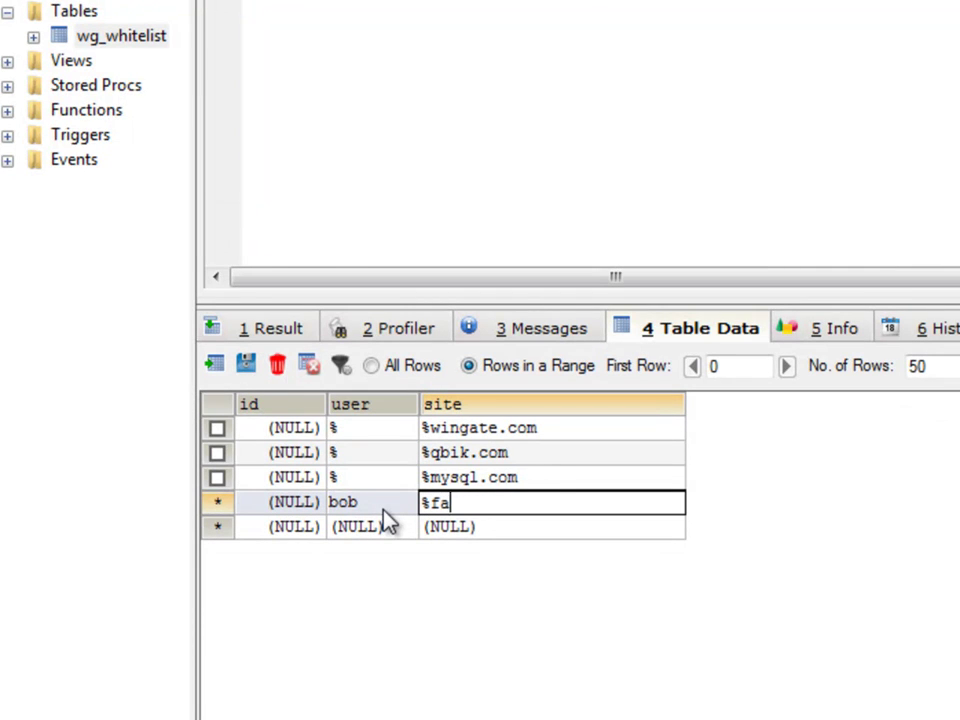
text(cebook.com)
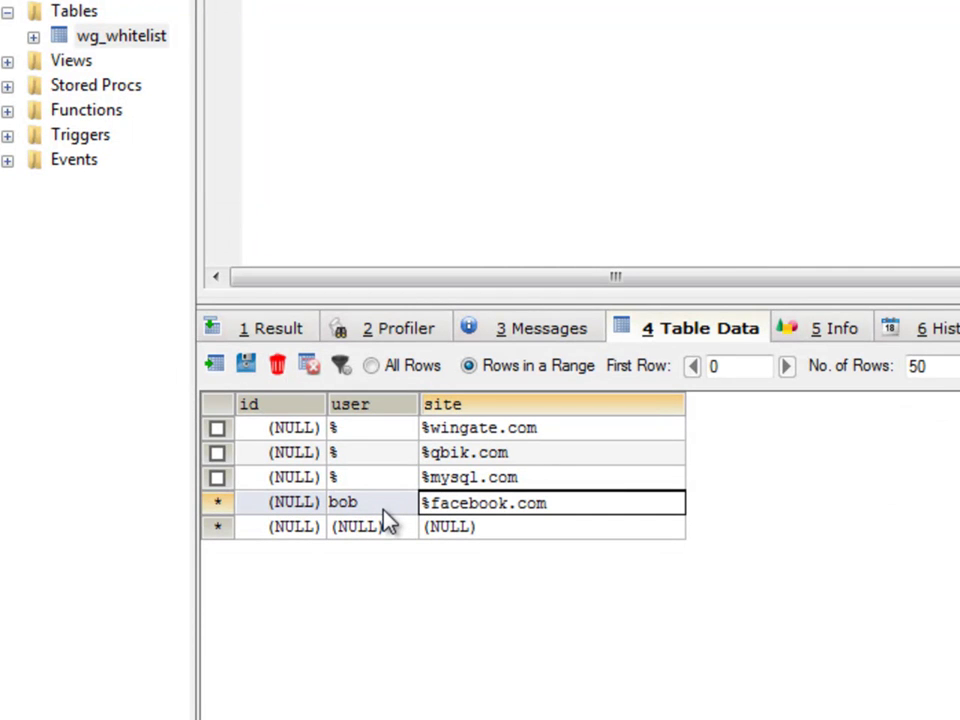
click(388, 524)
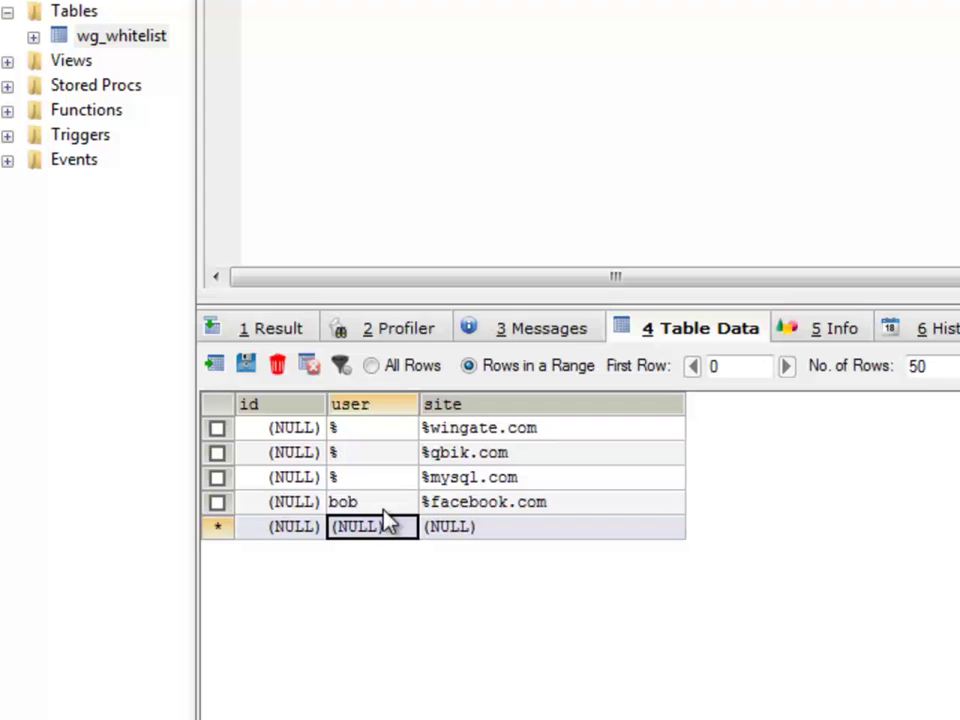
- Add a second row for the same user with site %fbcdn% and save the changes
text(bob)
key(Tab)
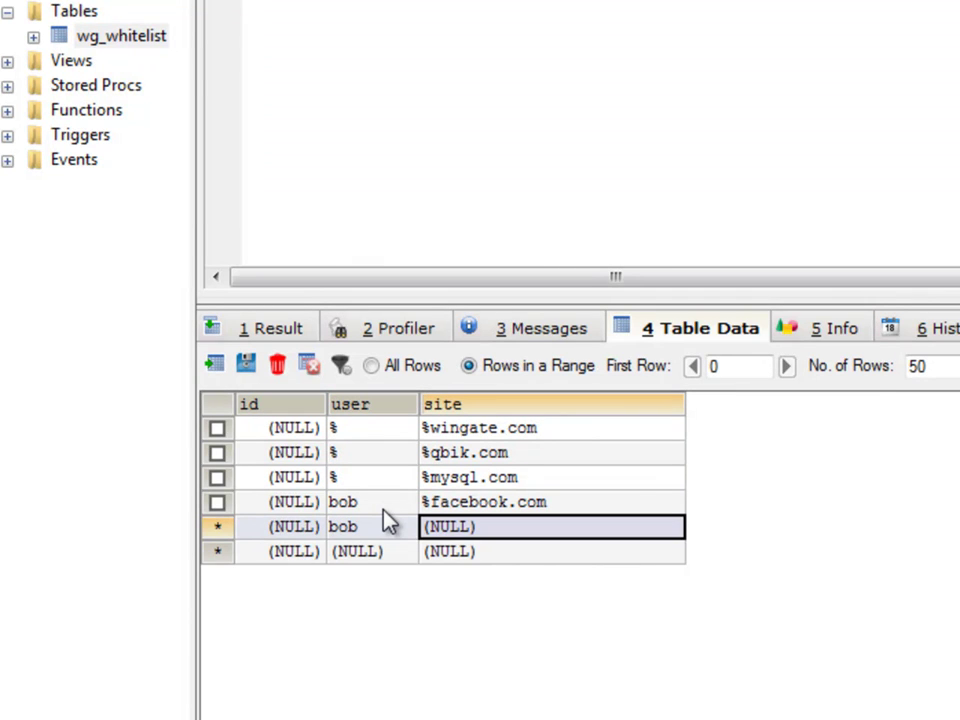
text(%fb)
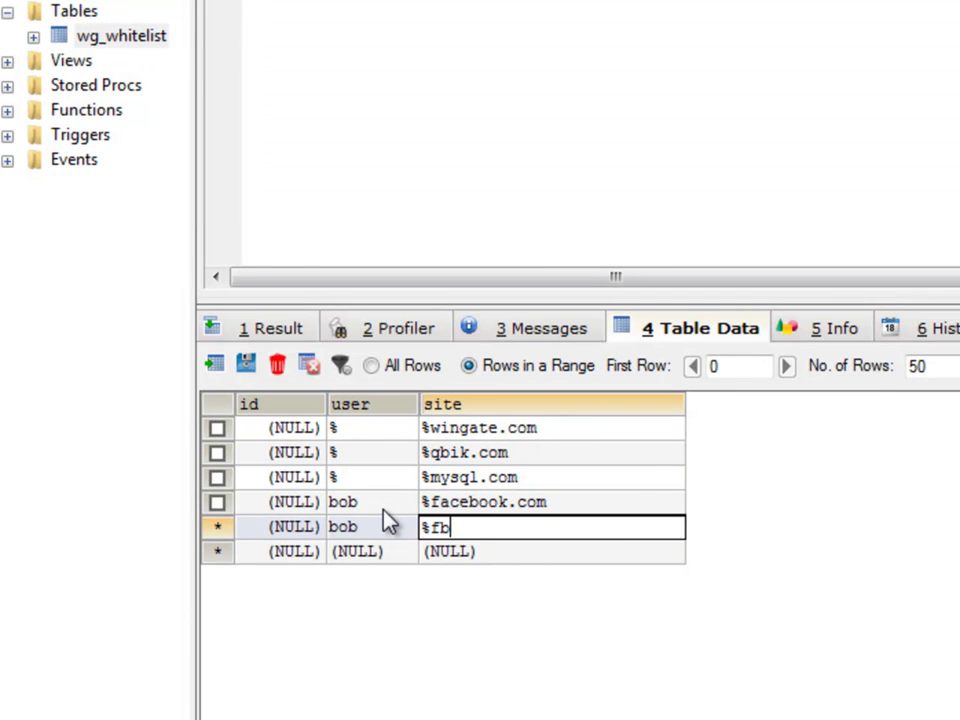
text(cdn%)
key(Return)
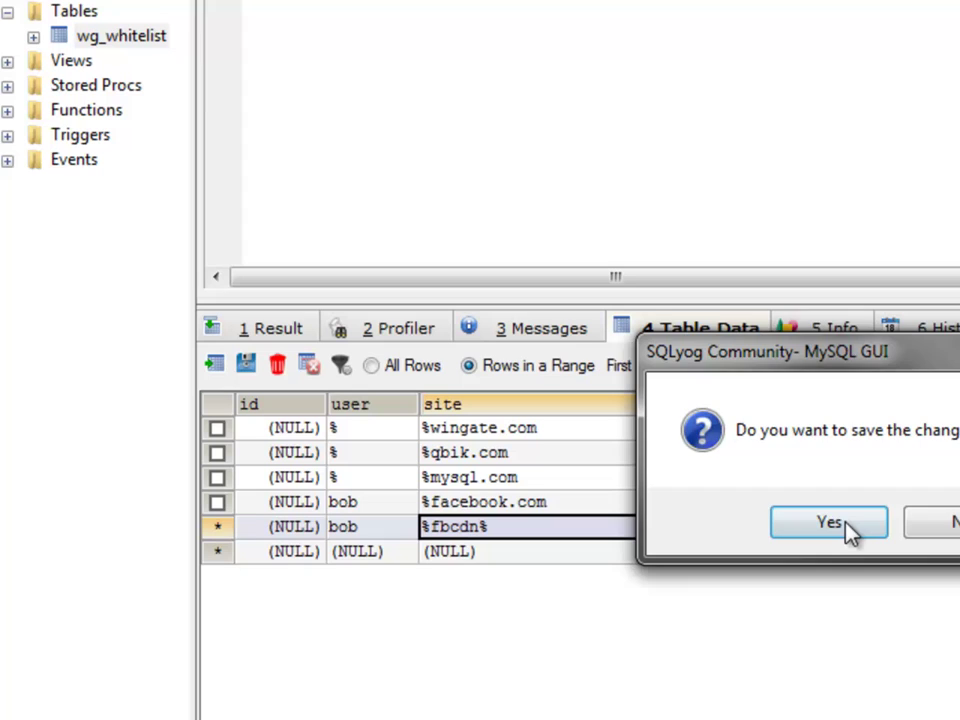
click(849, 528)
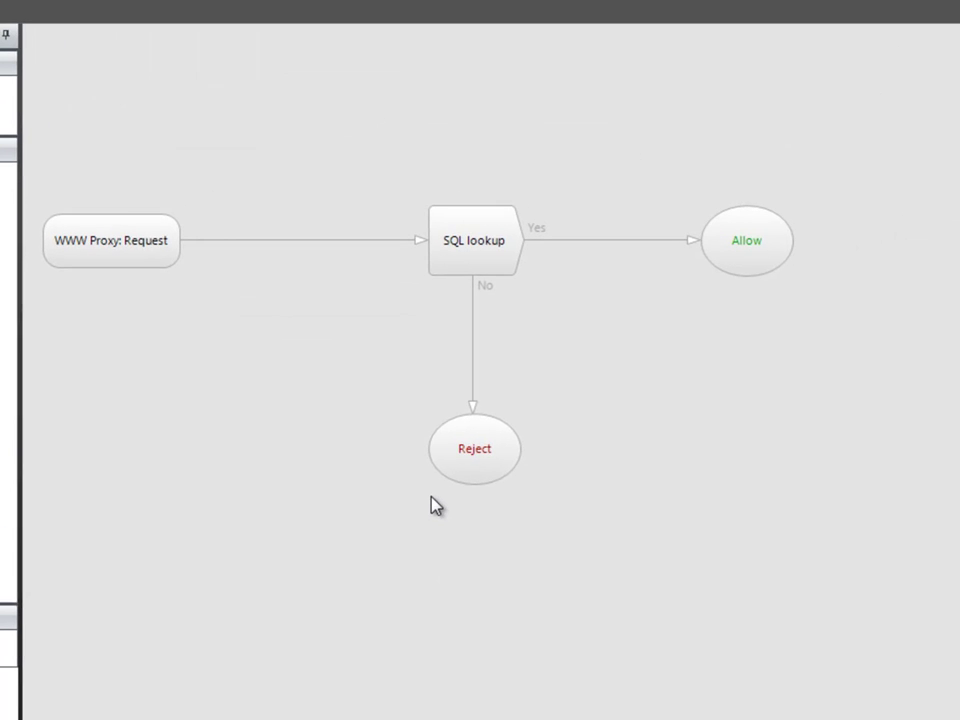
- Change the No branch's Reject result to respond with Auth, then save the policy
double_click(502, 466)
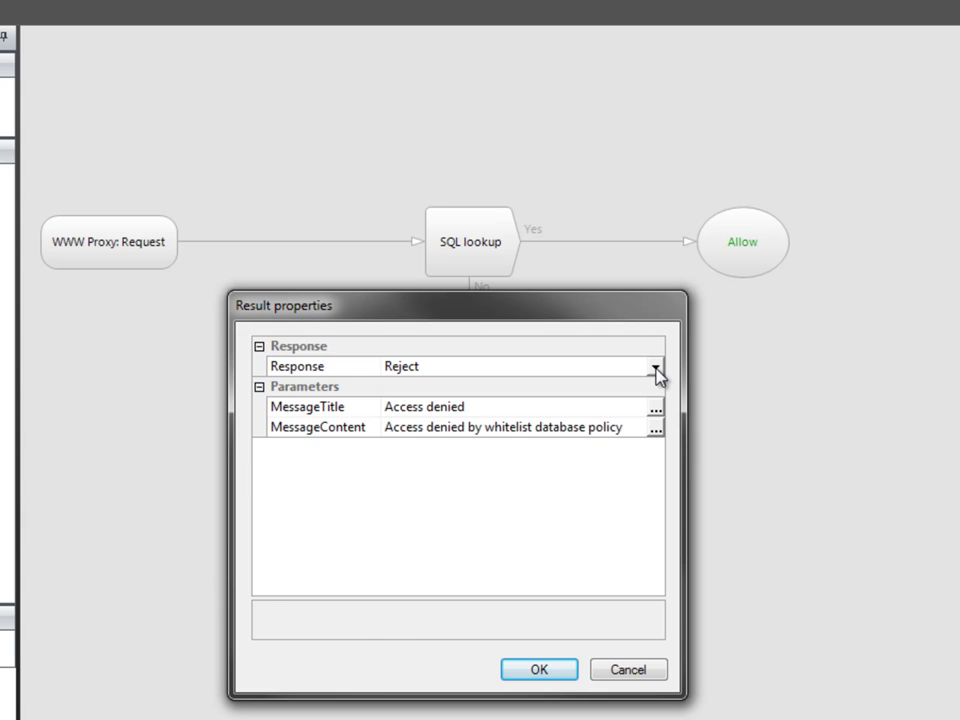
click(656, 368)
click(490, 455)
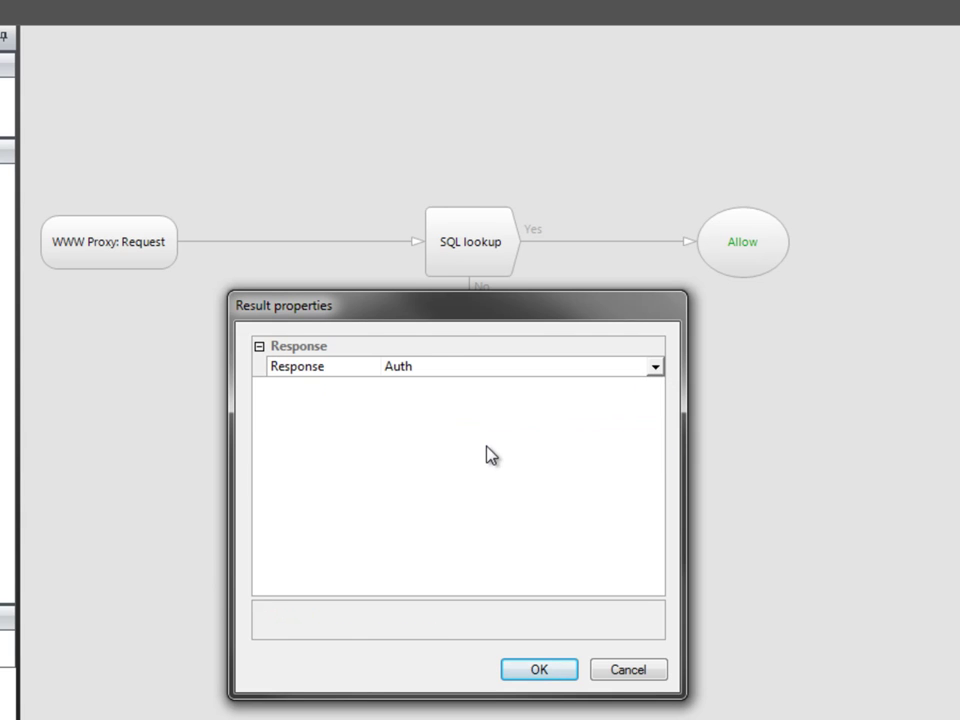
click(543, 670)
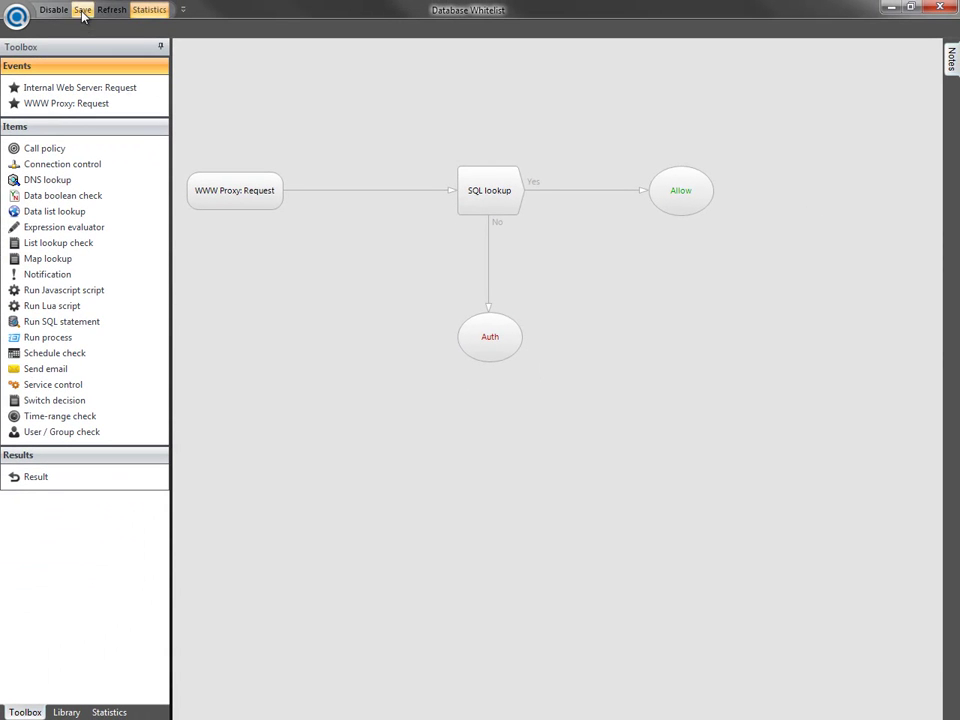
click(82, 12)
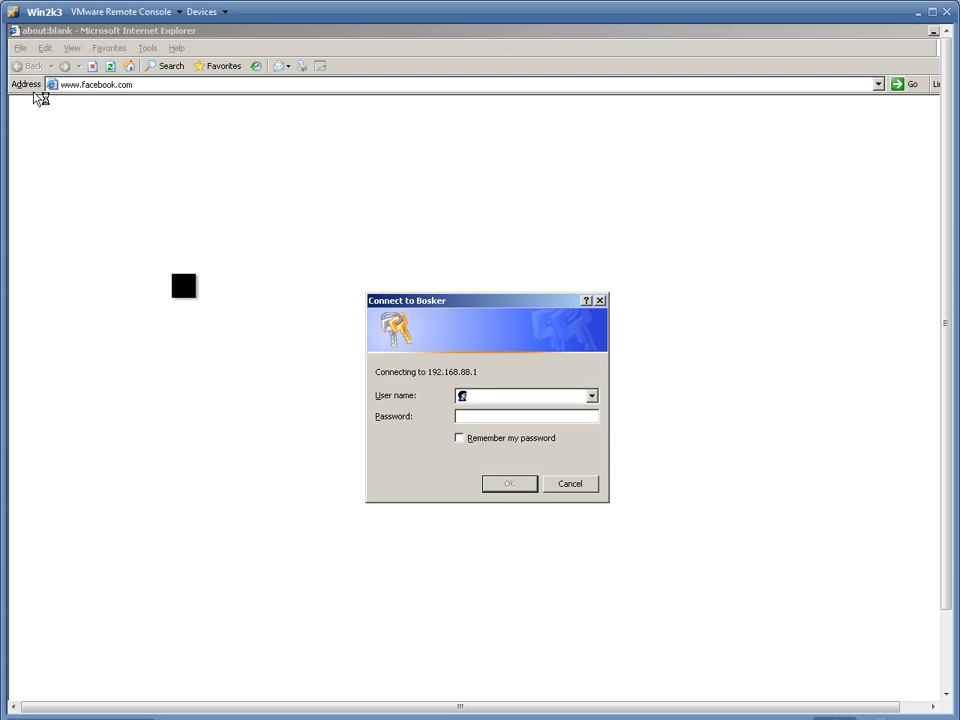
- Sign in at the proxy login prompt with the whitelisted user's name and password
key(Tab)
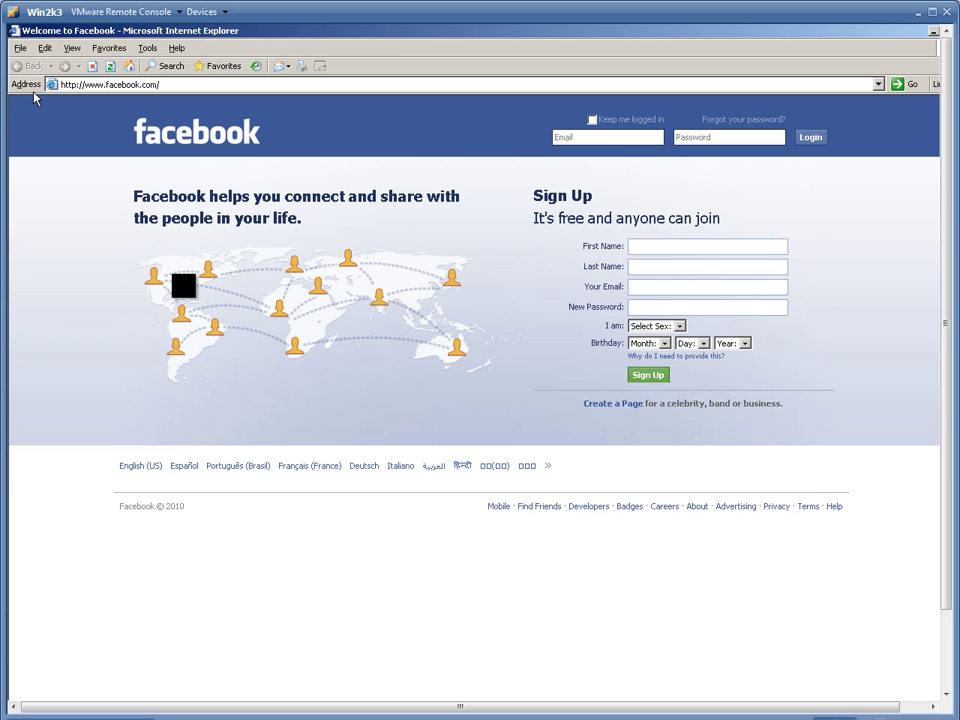
key(alt+d)
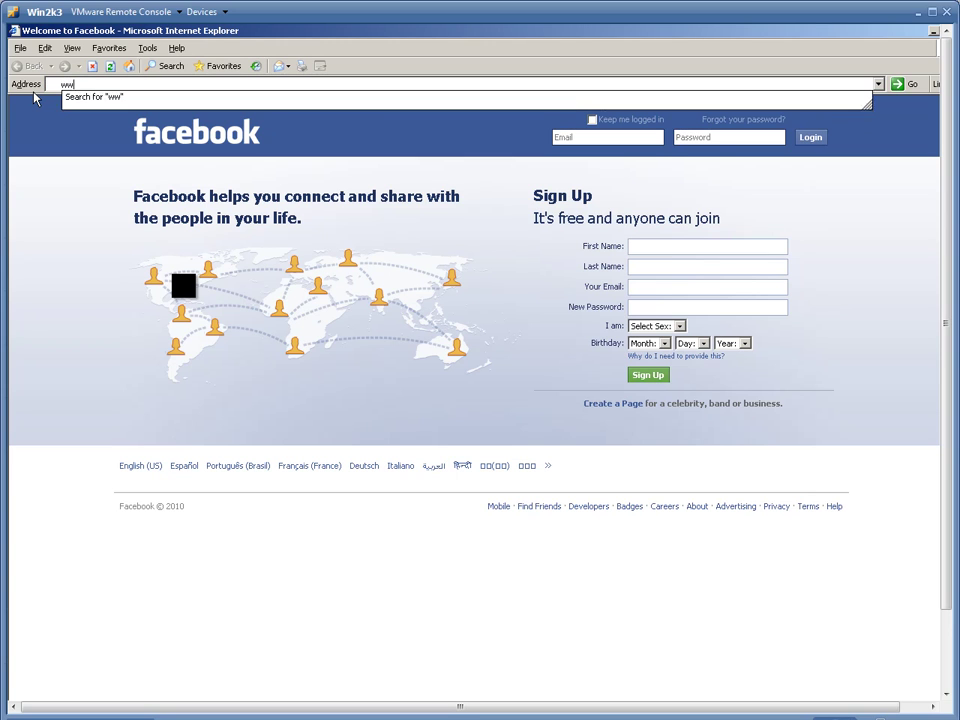
key(BackSpace)
key(BackSpace)
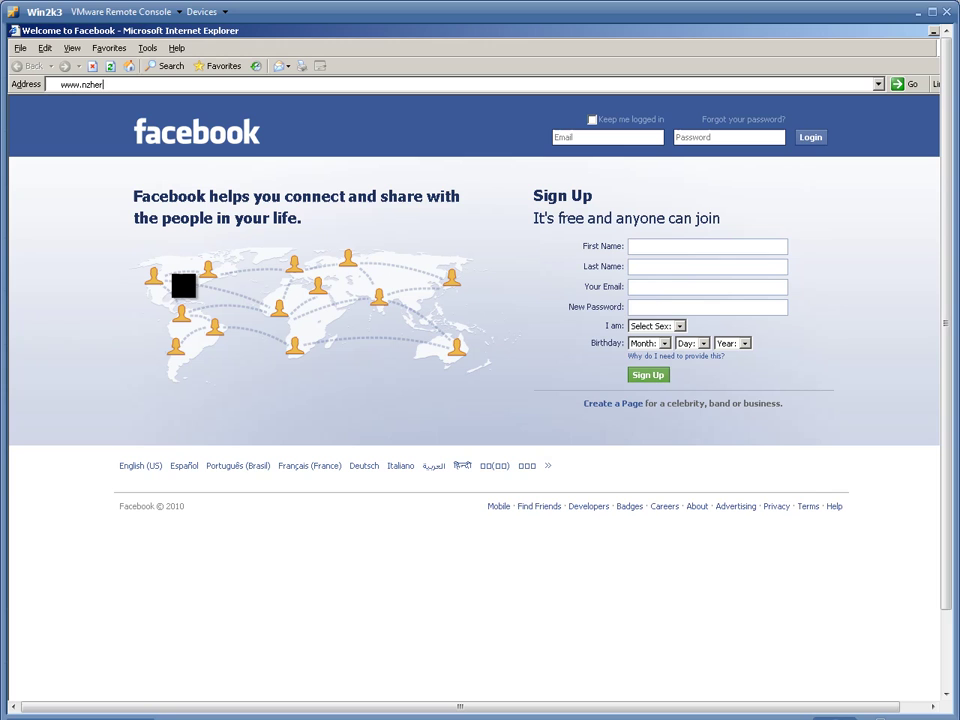
key(Return)
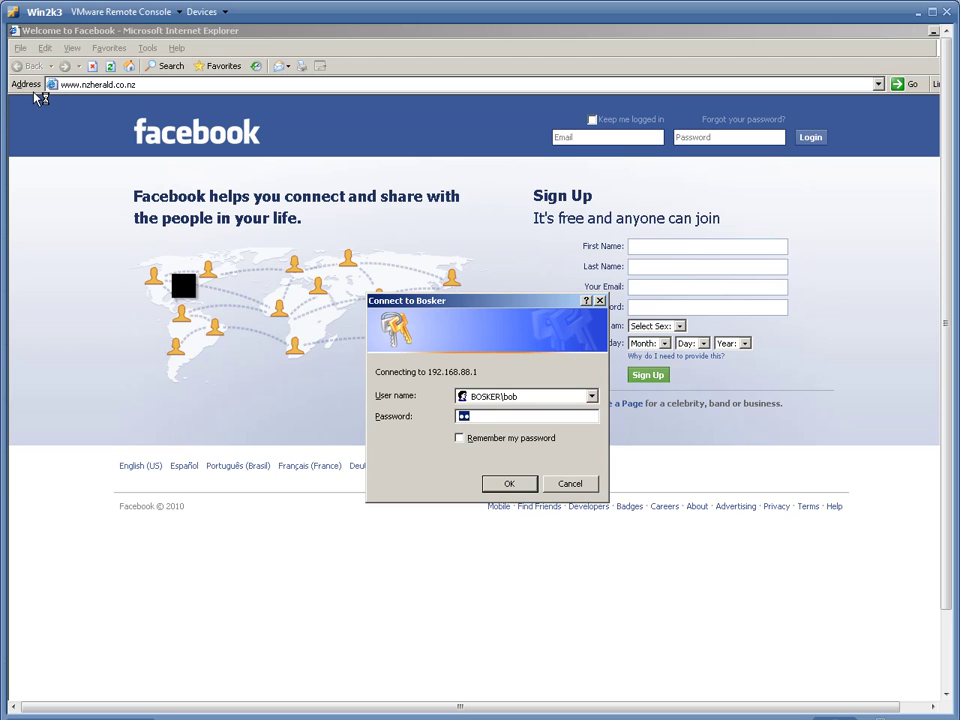
key(Escape)
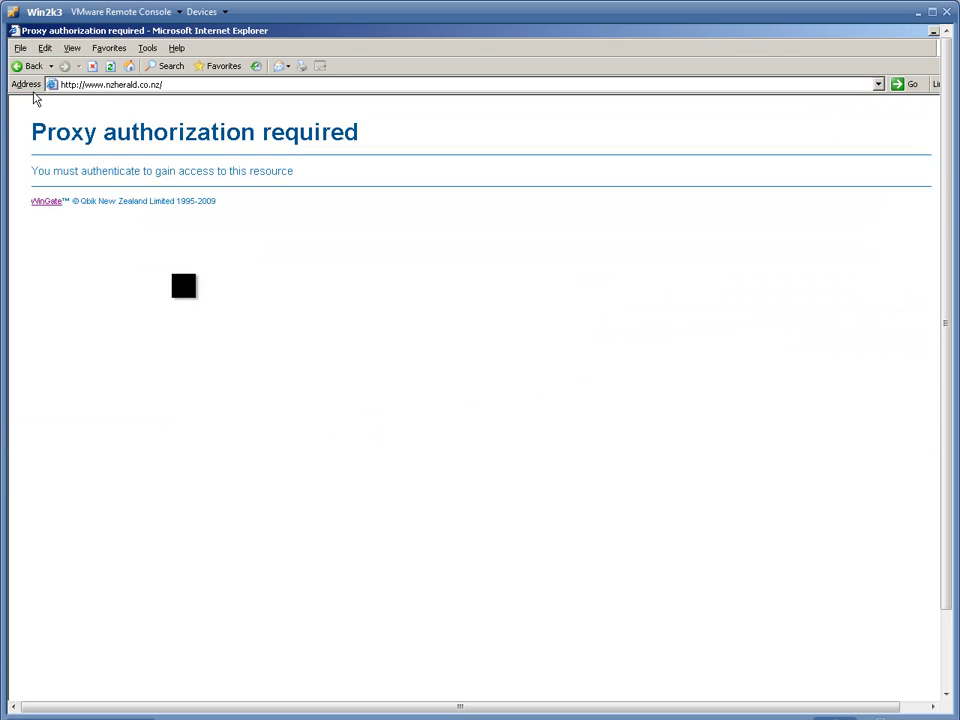
key(alt+F4)
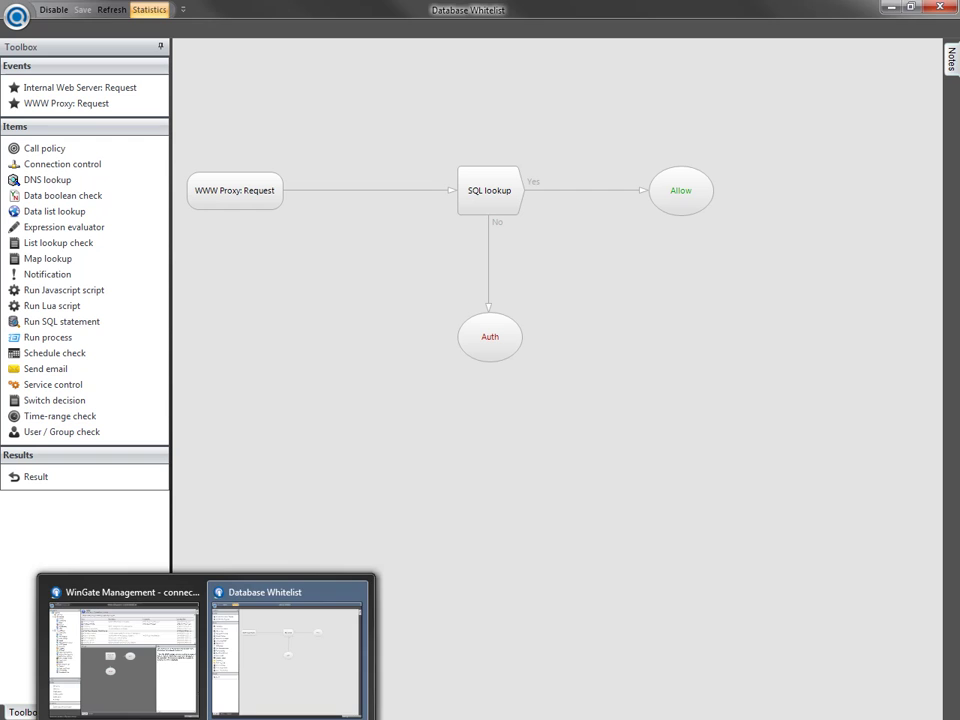
- Switch the Auth result to Reject with message 'Access denied by database whitelist policy'
click(279, 686)
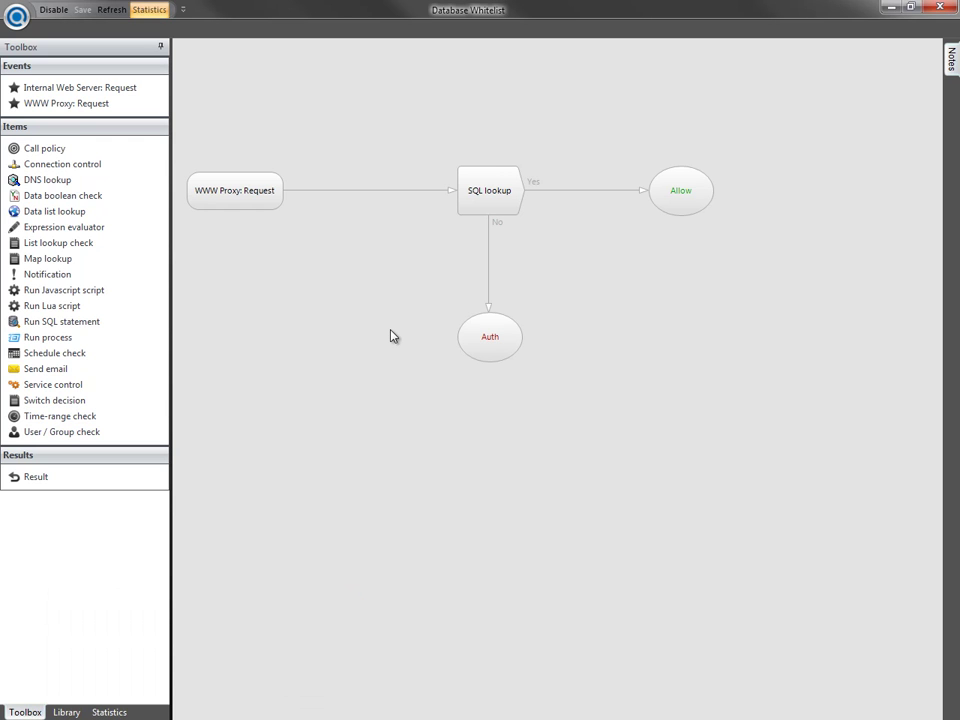
double_click(517, 341)
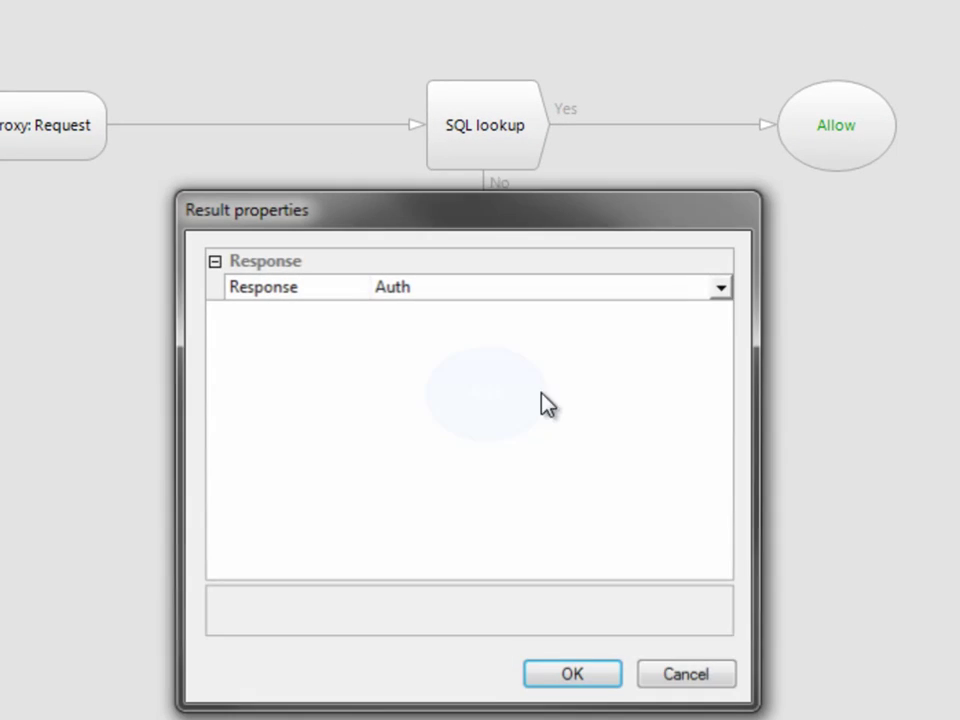
click(720, 288)
click(720, 288)
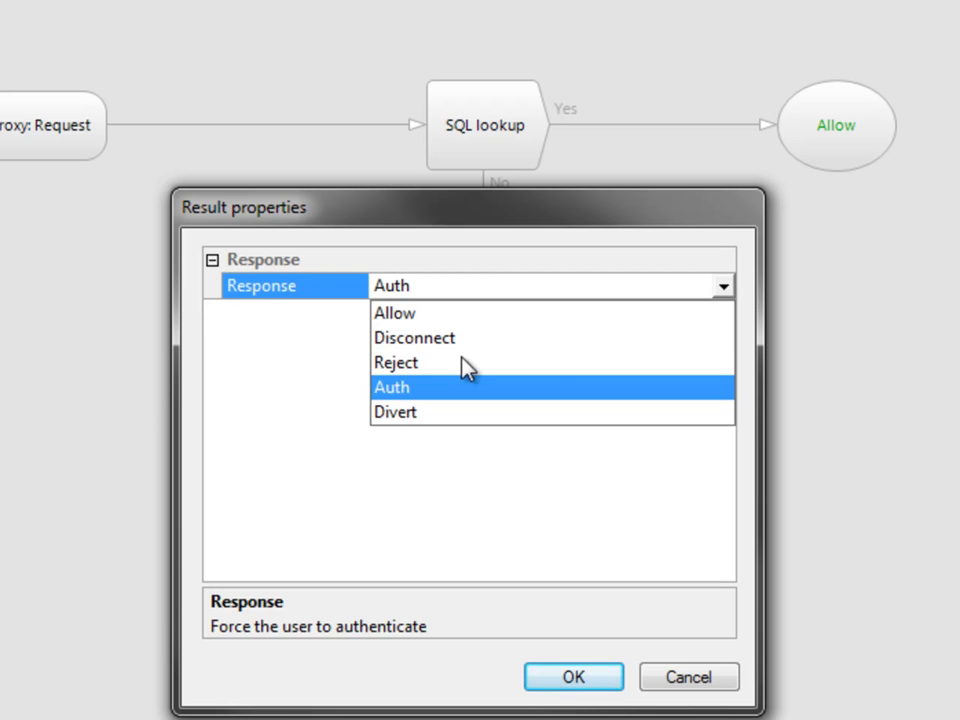
click(458, 365)
click(501, 366)
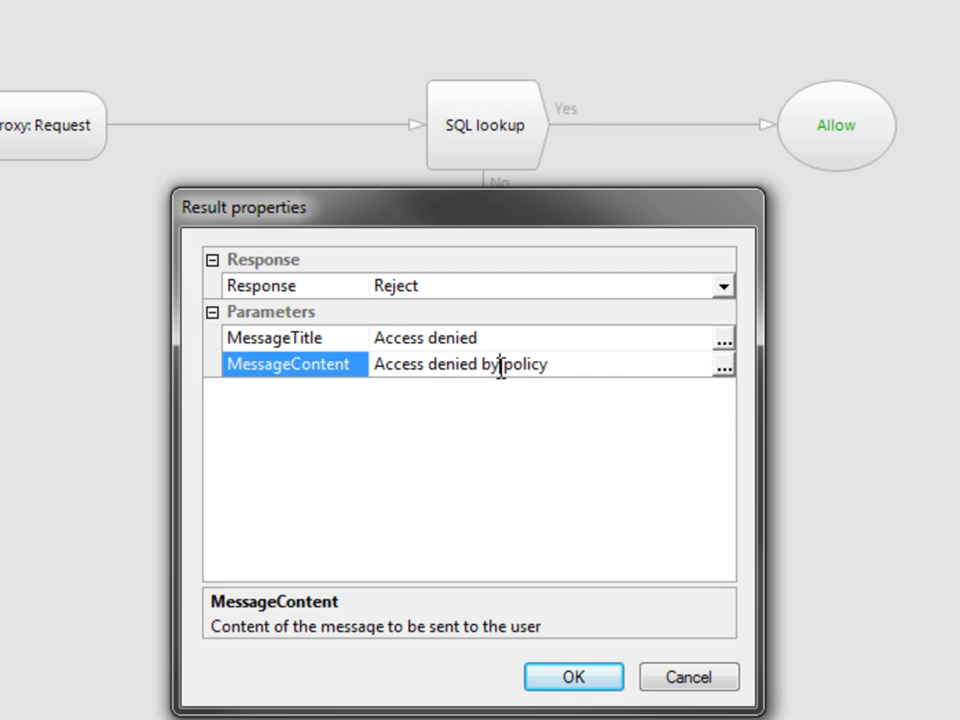
text(data )
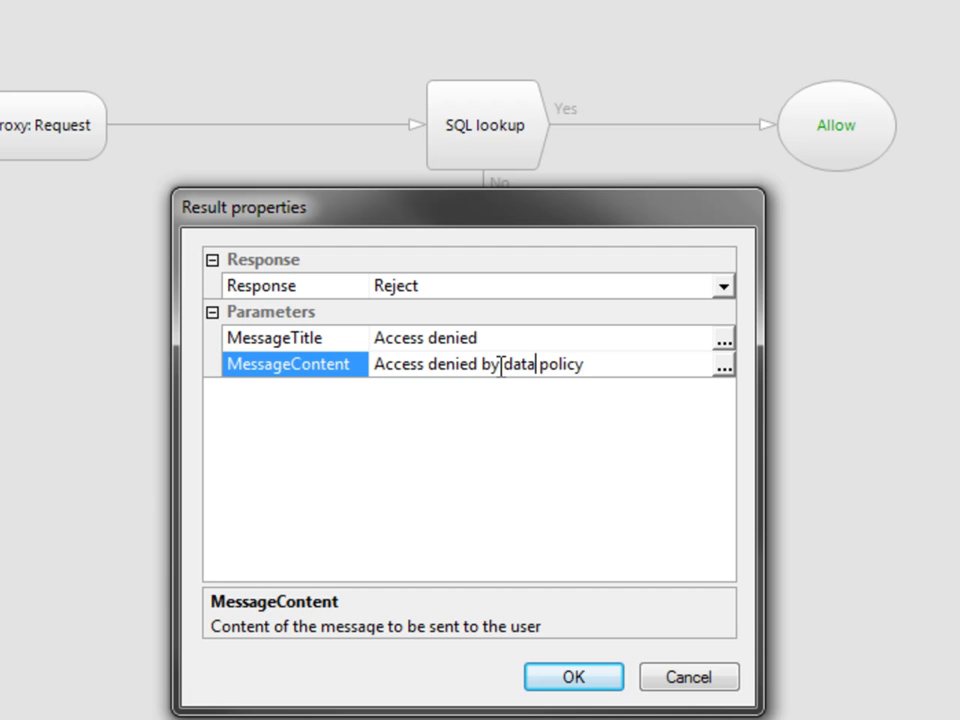
text(base whitelist)
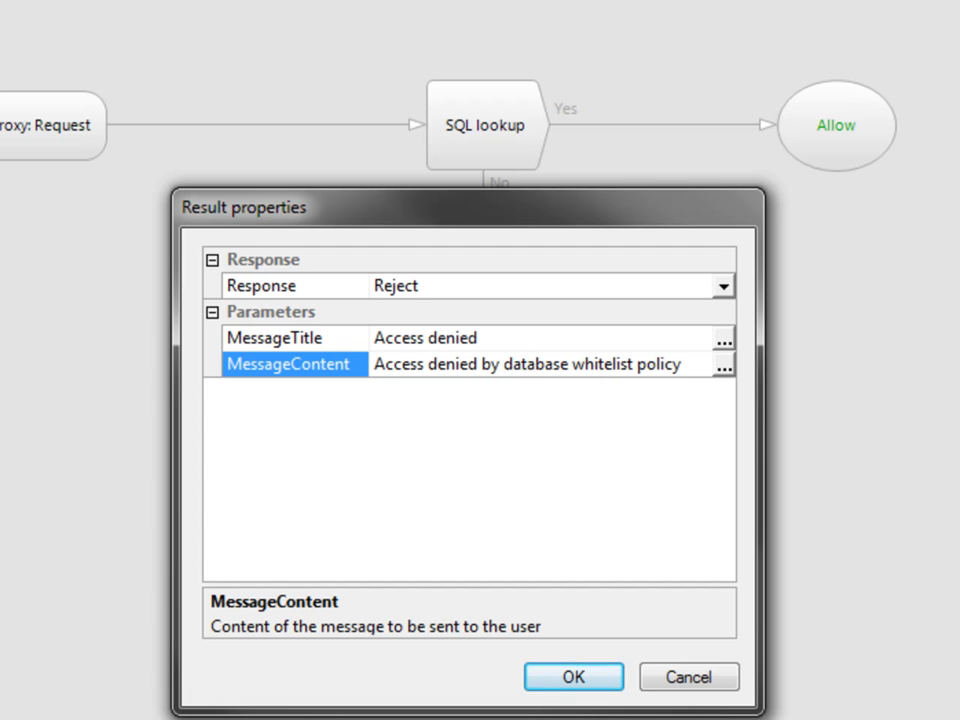
click(588, 688)
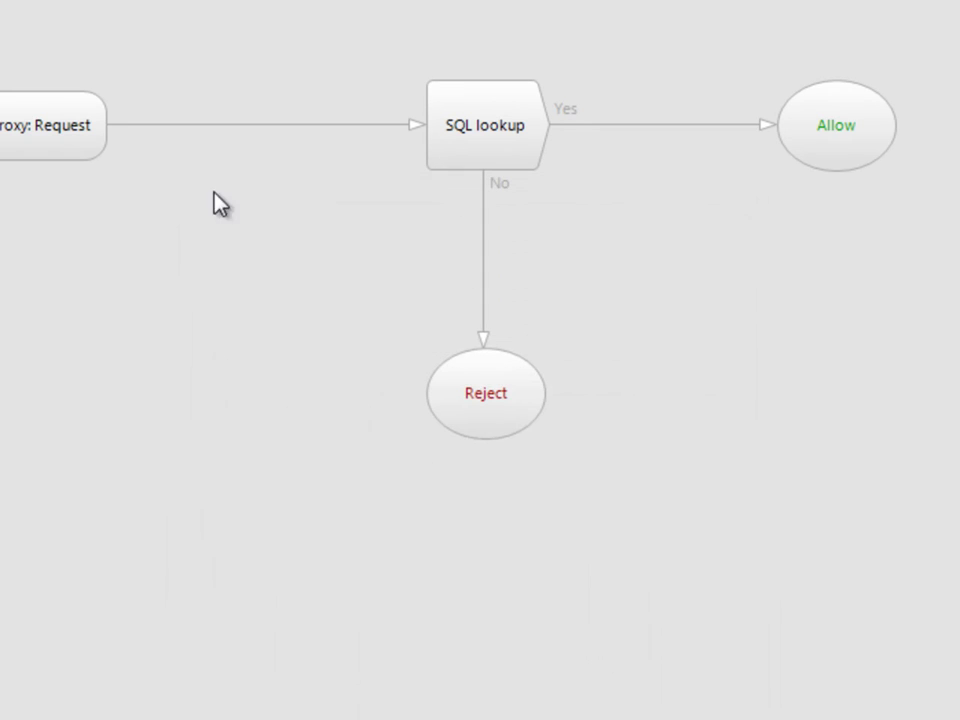
- Delete the Request-to-SQL lookup link and add a User/Group check to the canvas
click(386, 124)
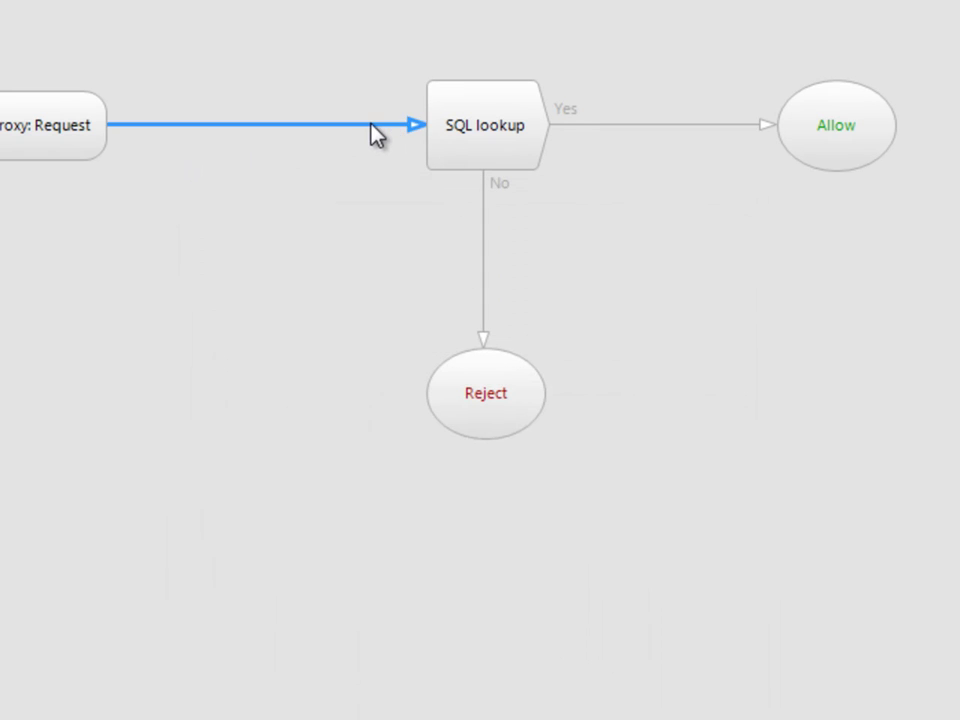
key(Delete)
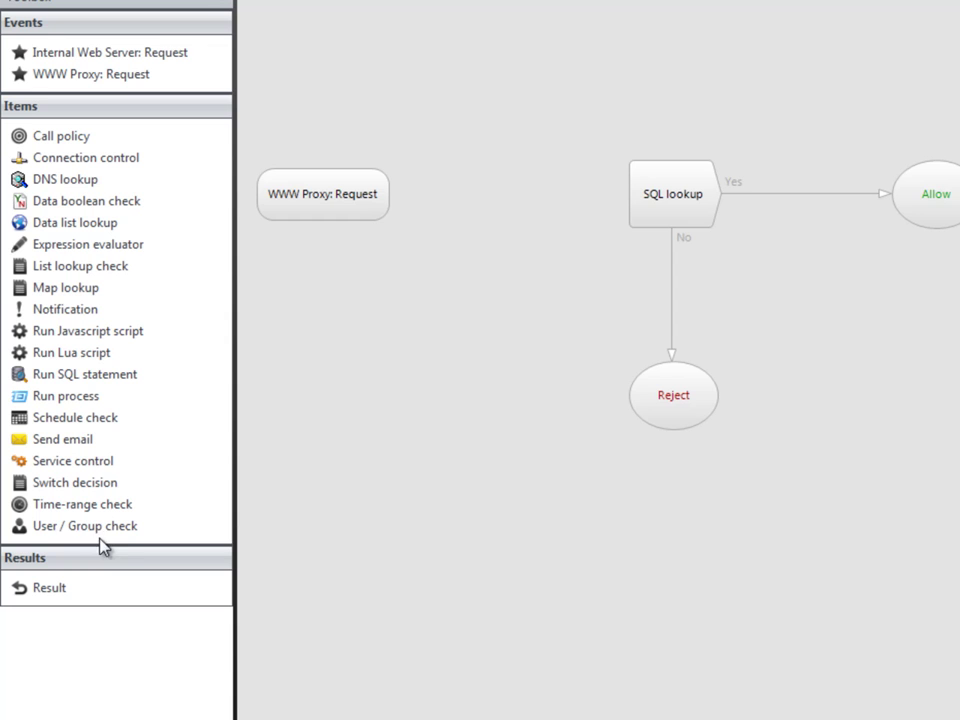
drag(100, 538, 521, 208)
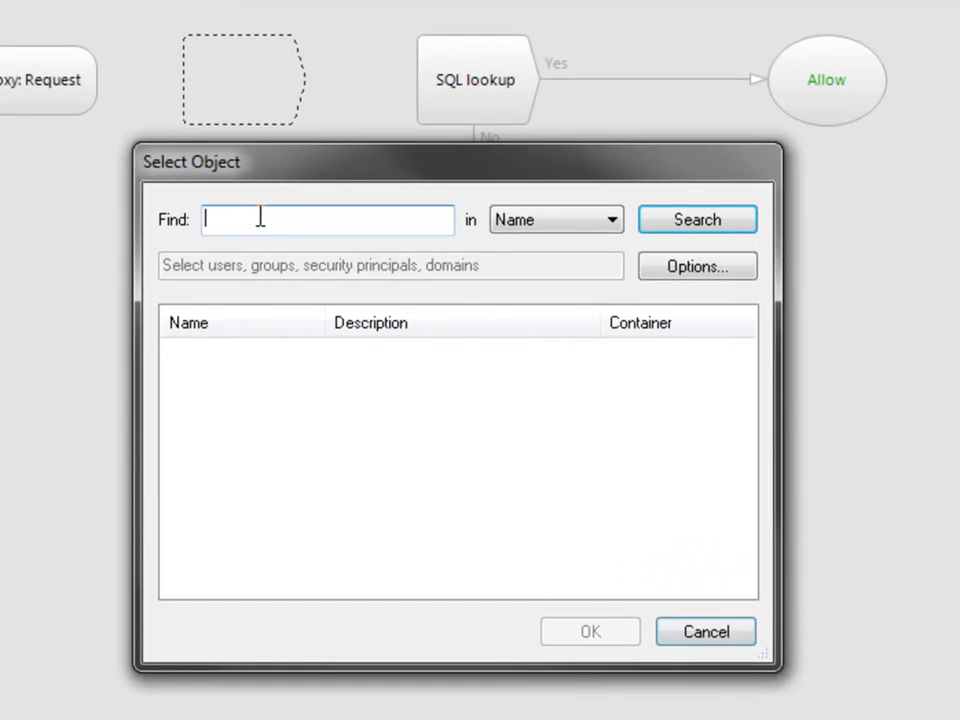
- Make the check test for Authenticated Users and name it Auth
text(auth)
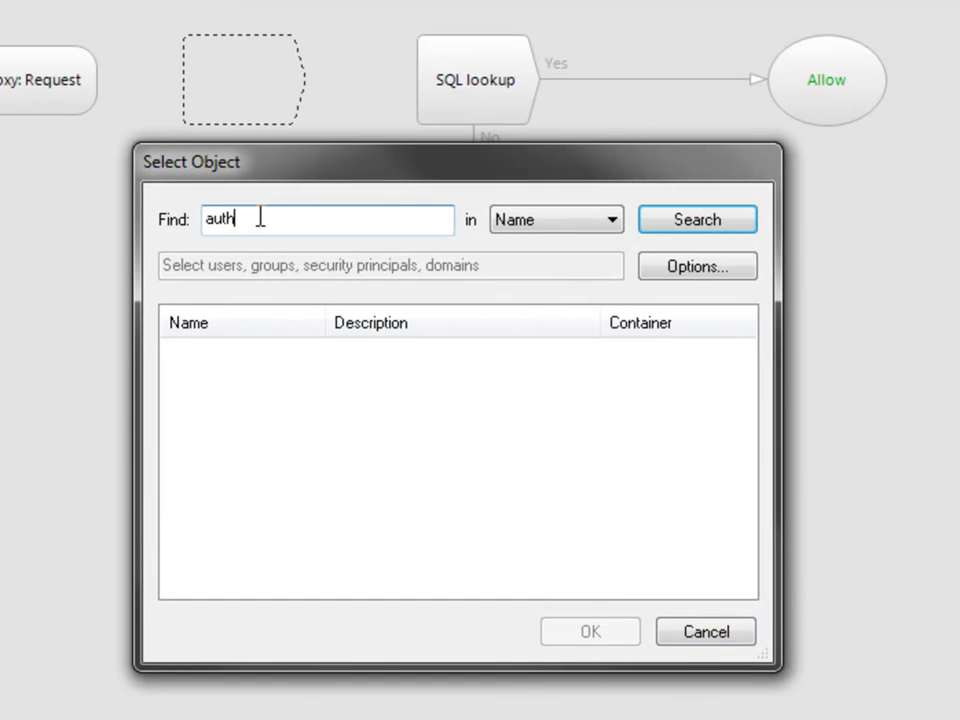
click(666, 229)
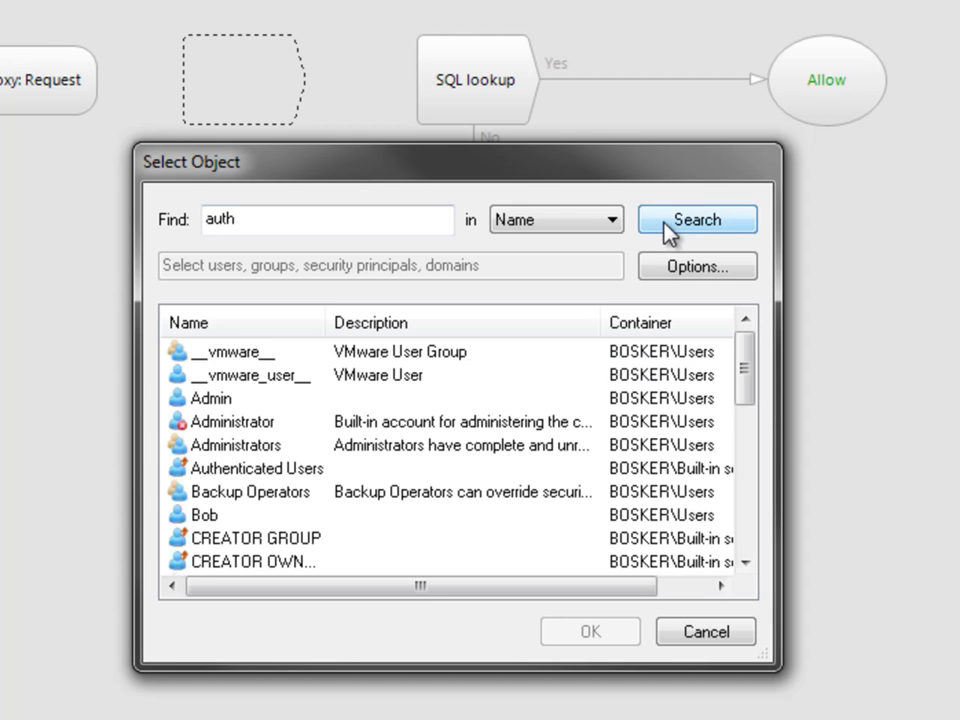
click(255, 474)
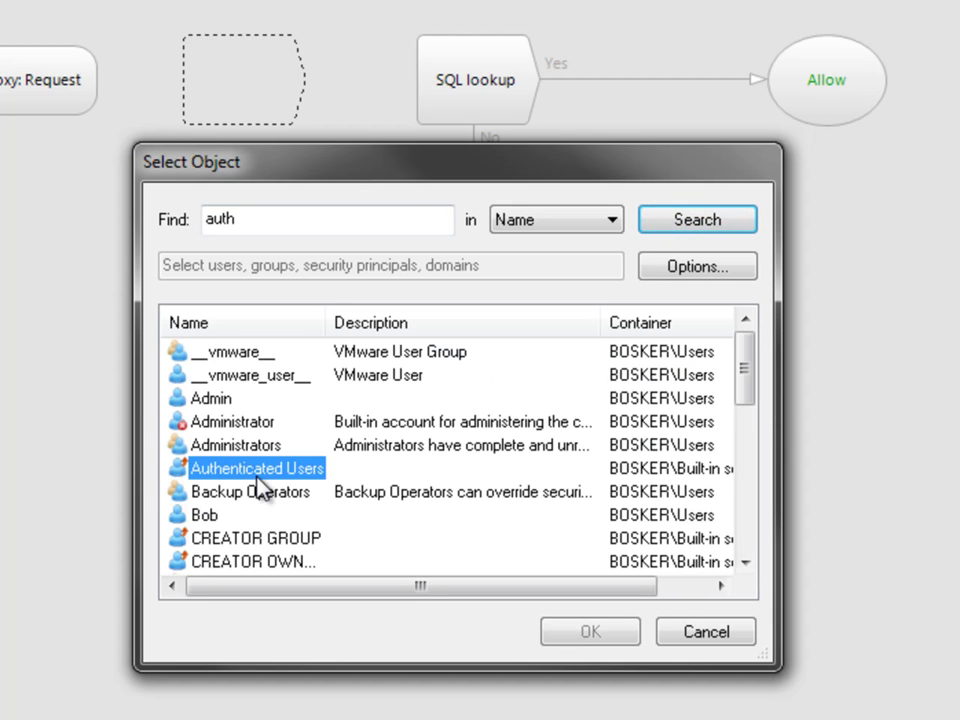
click(572, 638)
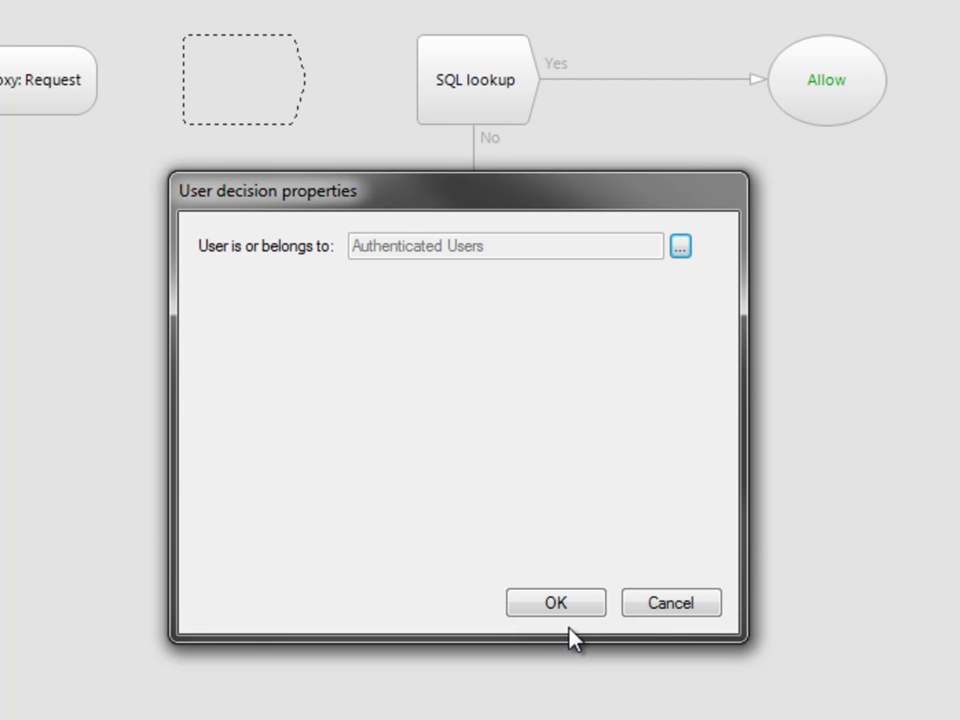
click(588, 606)
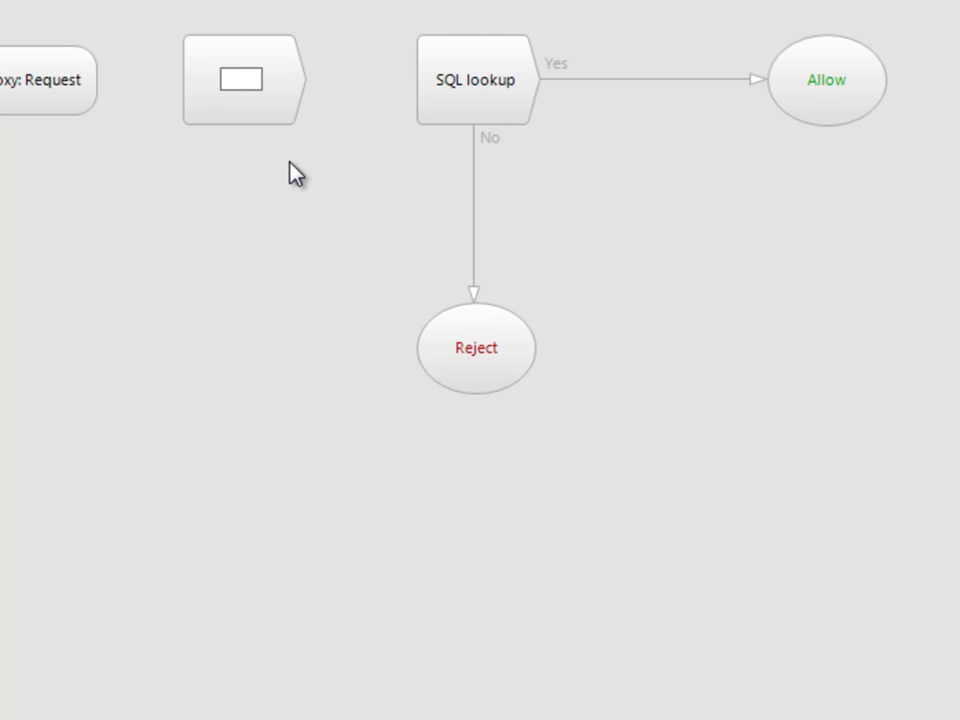
text(Auth)
key(Return)
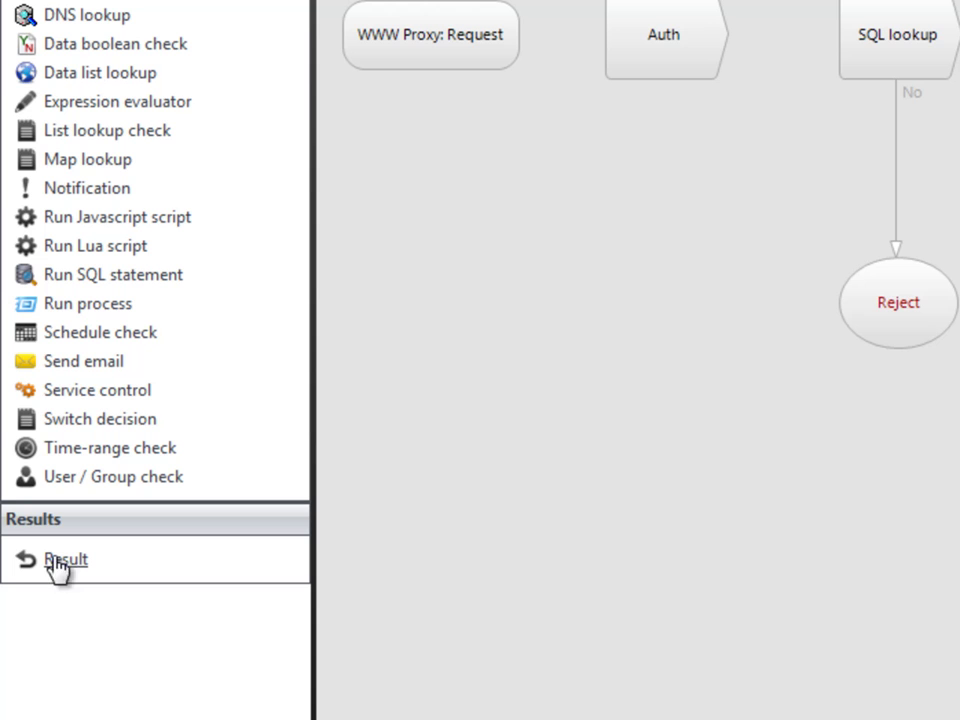
- Add a new Result node with its response set to Auth
drag(58, 568, 703, 285)
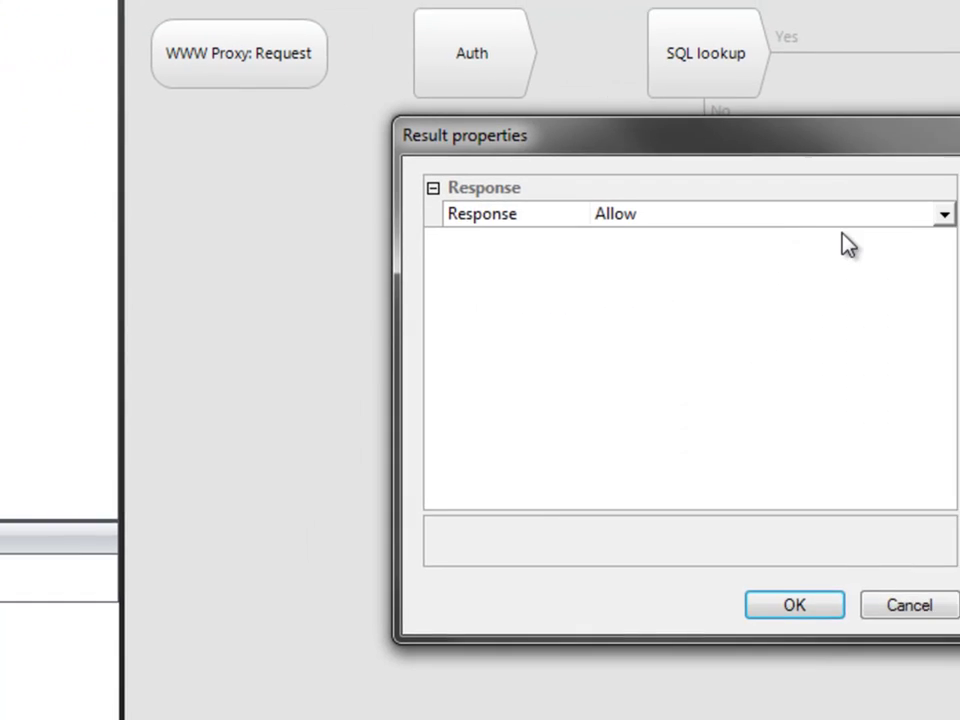
click(895, 214)
click(943, 213)
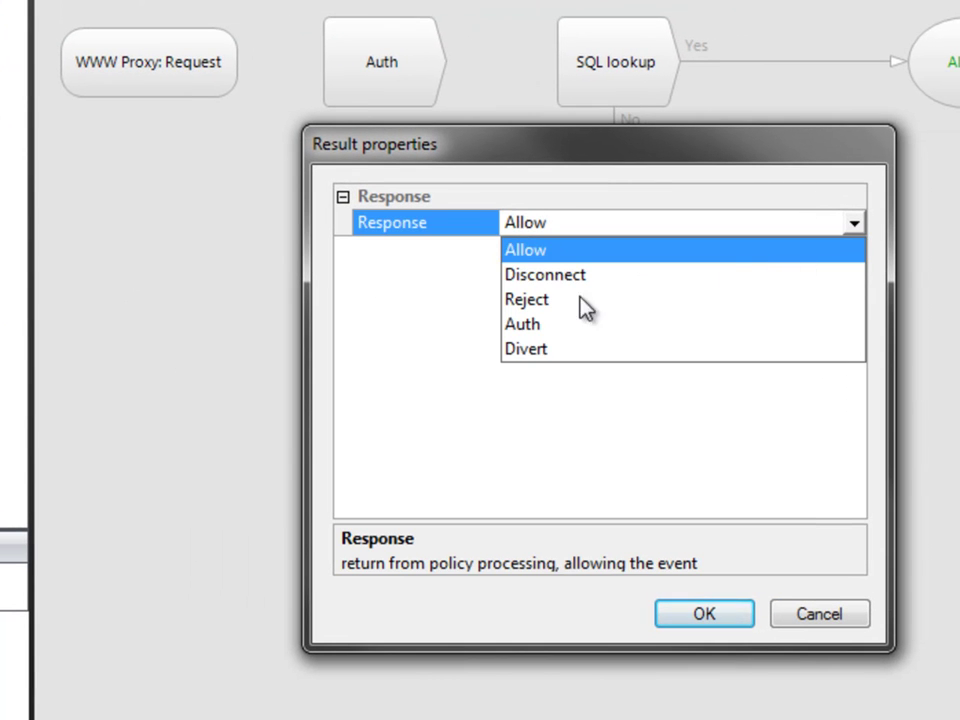
click(523, 325)
click(692, 622)
- Wire Request to the Auth check, Yes to SQL lookup, No to the Auth result, and save
mouse_move(233, 66)
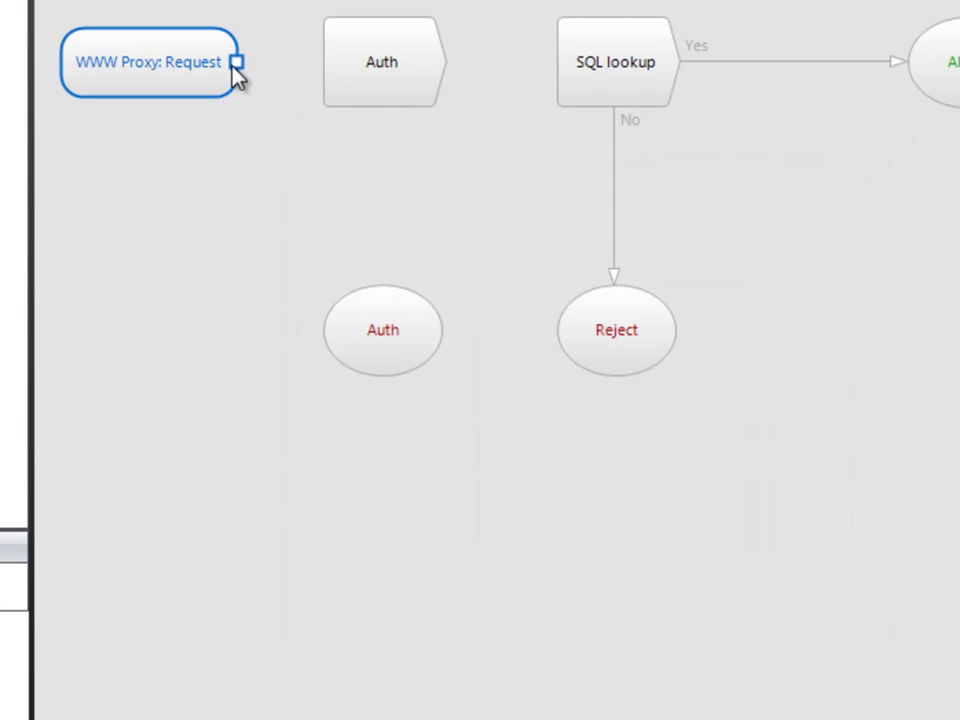
drag(236, 62, 415, 68)
click(445, 70)
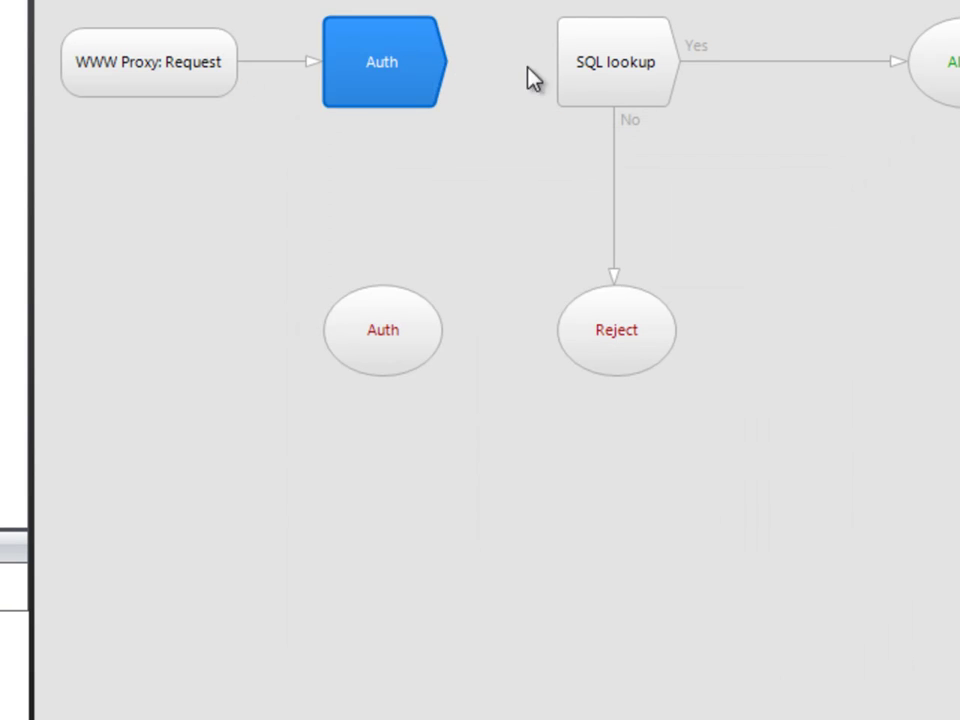
drag(535, 80, 545, 85)
drag(380, 106, 390, 316)
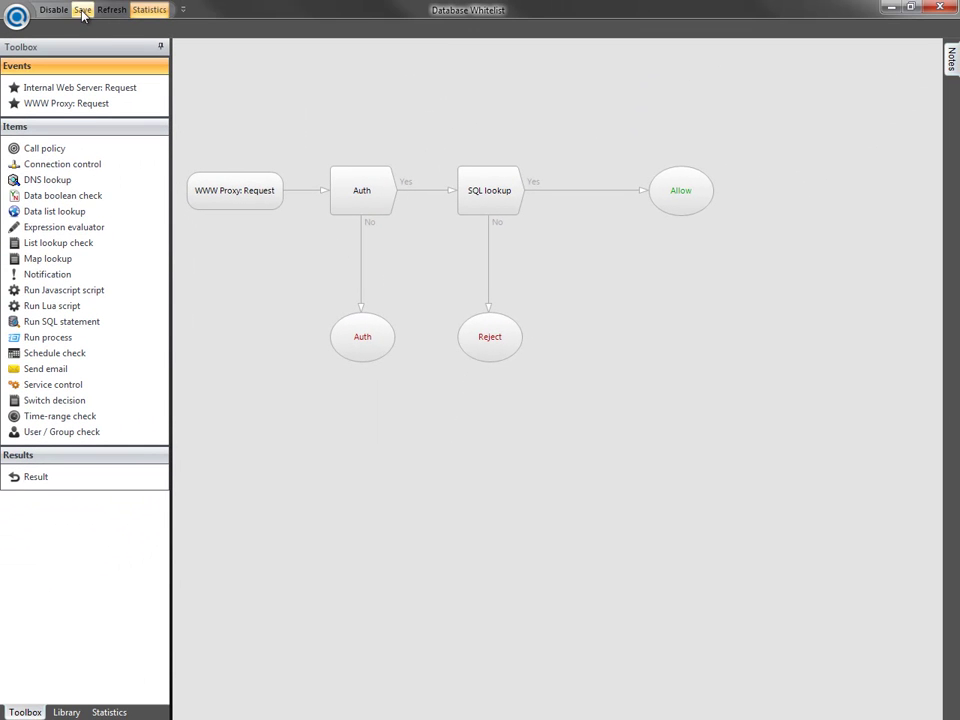
click(83, 12)
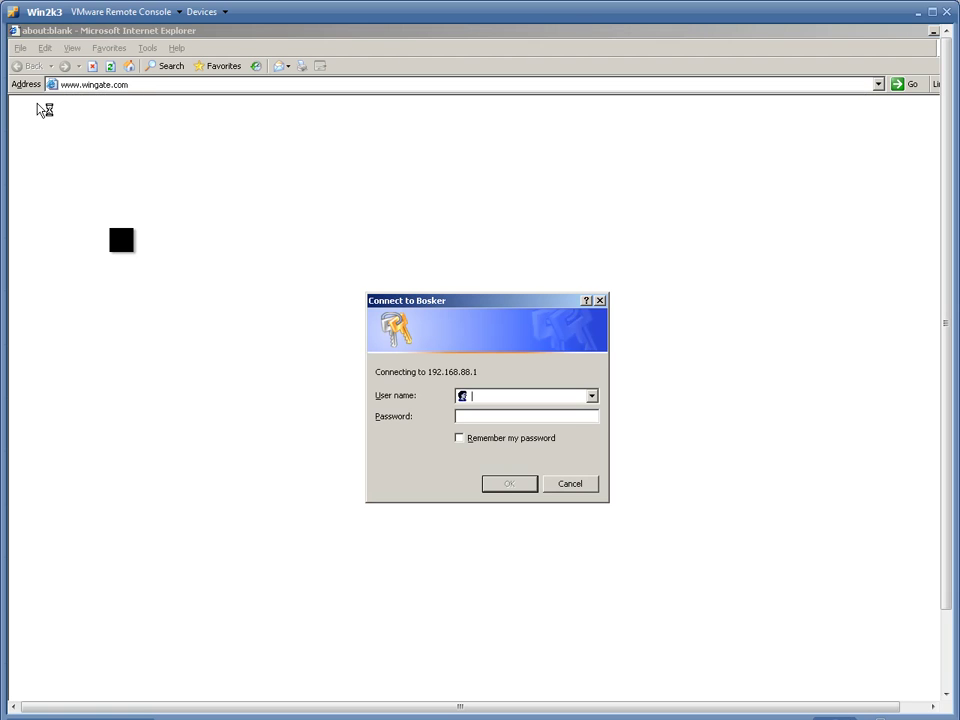
key(Tab)
key(Return)
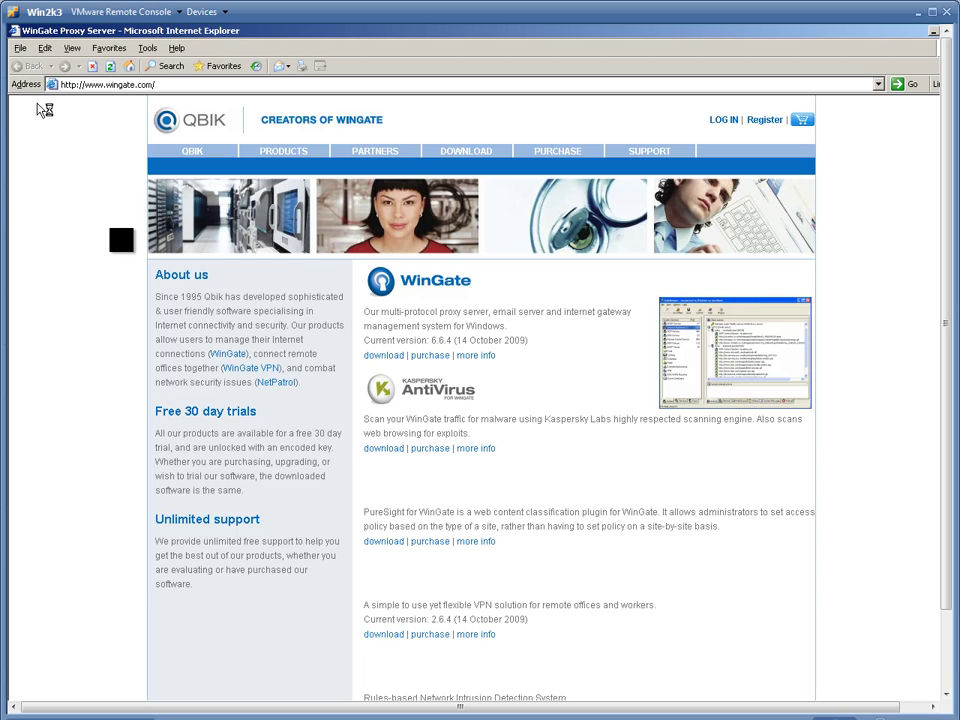
click(84, 84)
text(www.)
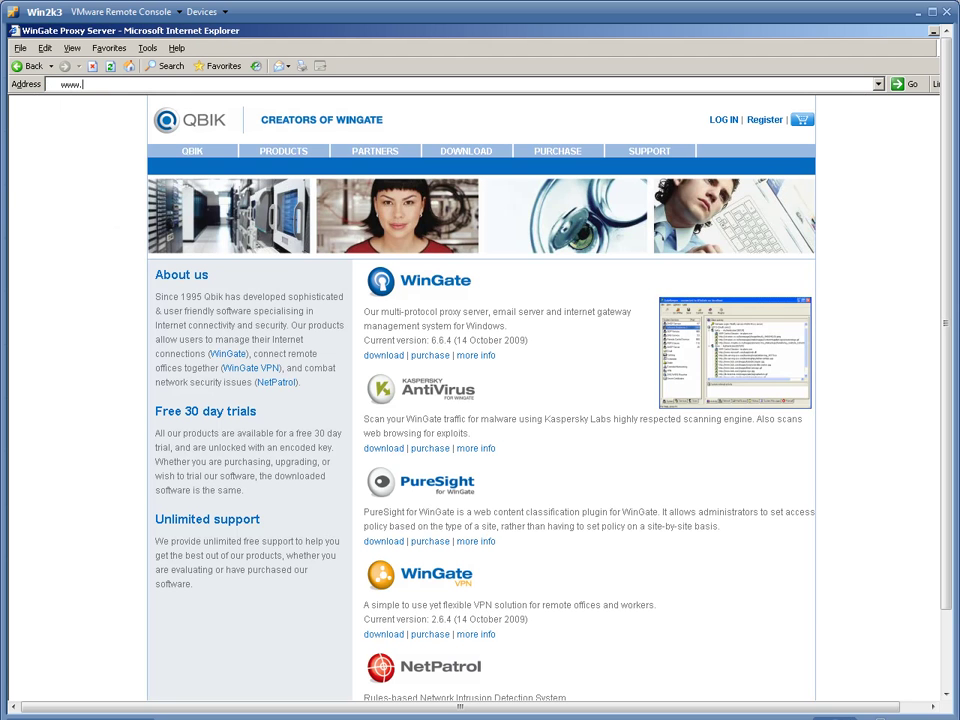
text(nzherald.co.nz)
key(Return)
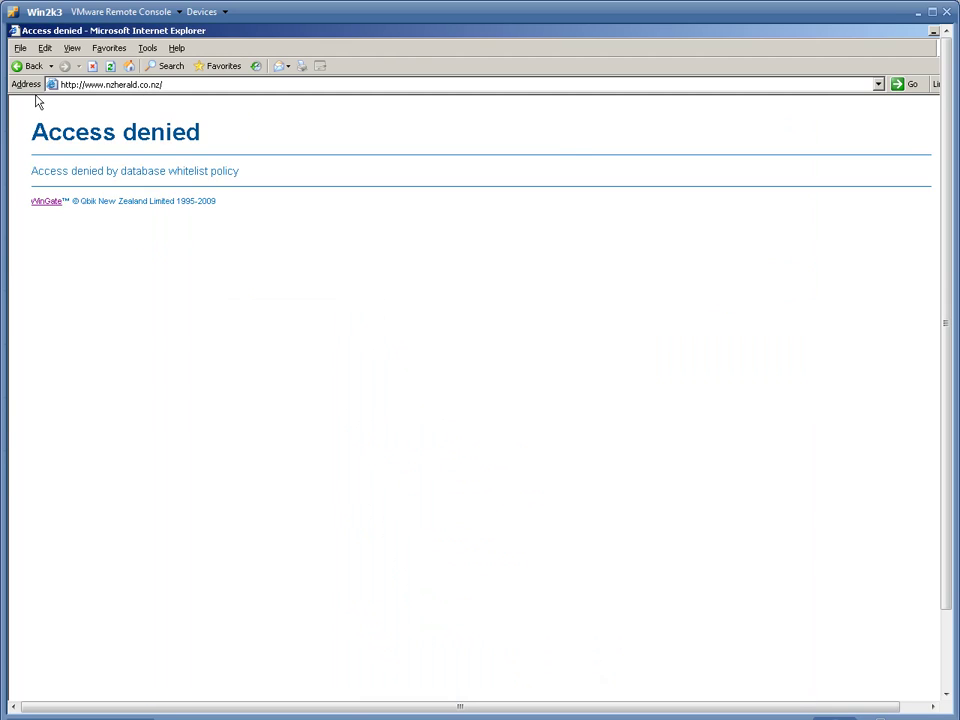